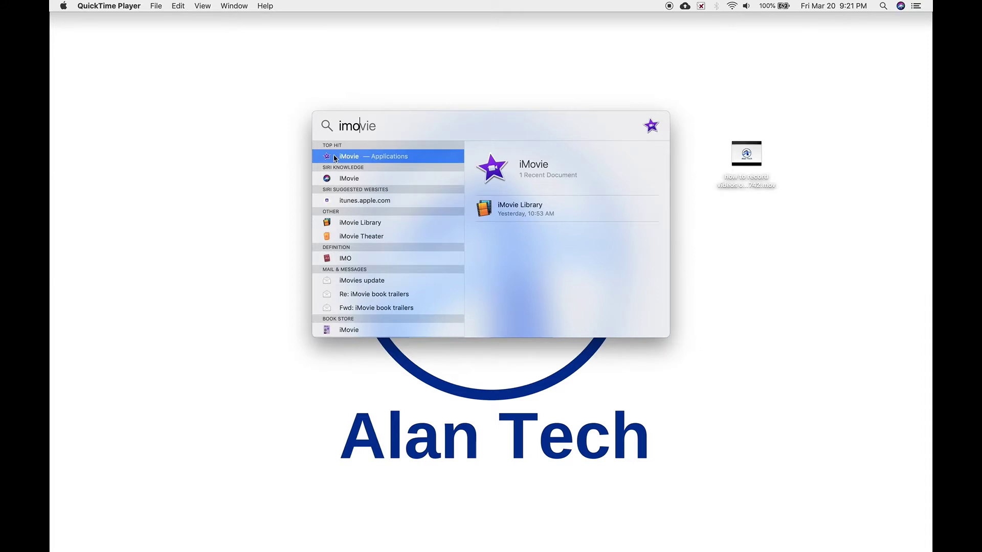
Step: Dismiss the application search and open iMovie
{"action": "mouse_move", "coordinate": [329, 159]}
{"action": "left_mouse_down"}
{"action": "mouse_move", "coordinate": [287, 204]}
{"action": "mouse_move", "coordinate": [340, 163]}
{"action": "left_mouse_up"}
{"action": "left_click", "coordinate": [281, 295]}
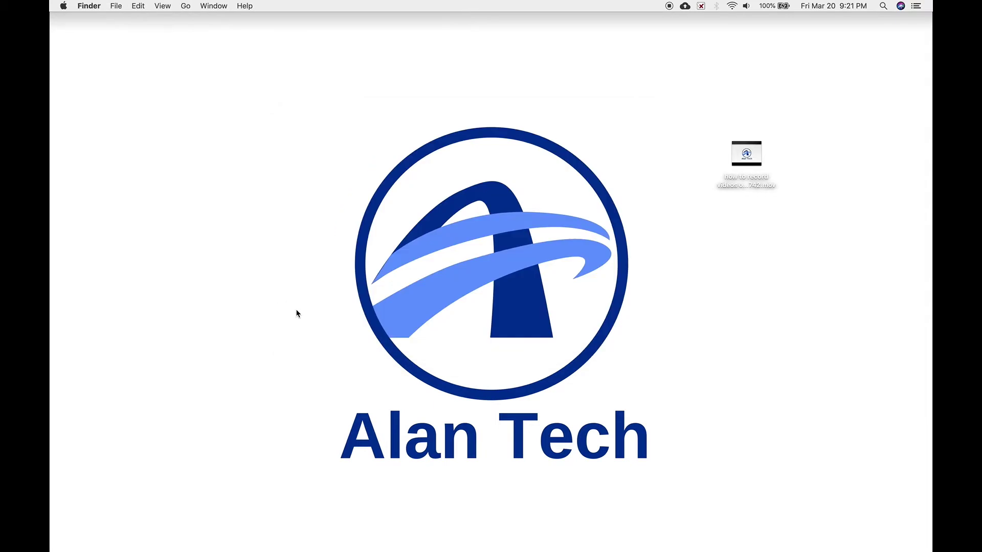
{"action": "mouse_move", "coordinate": [309, 537]}
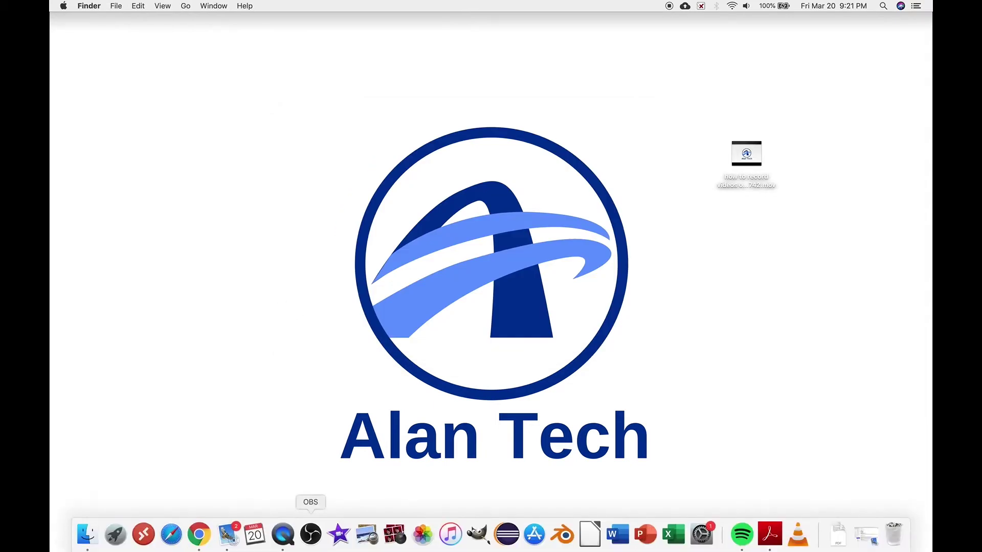
{"action": "left_click", "coordinate": [338, 534]}
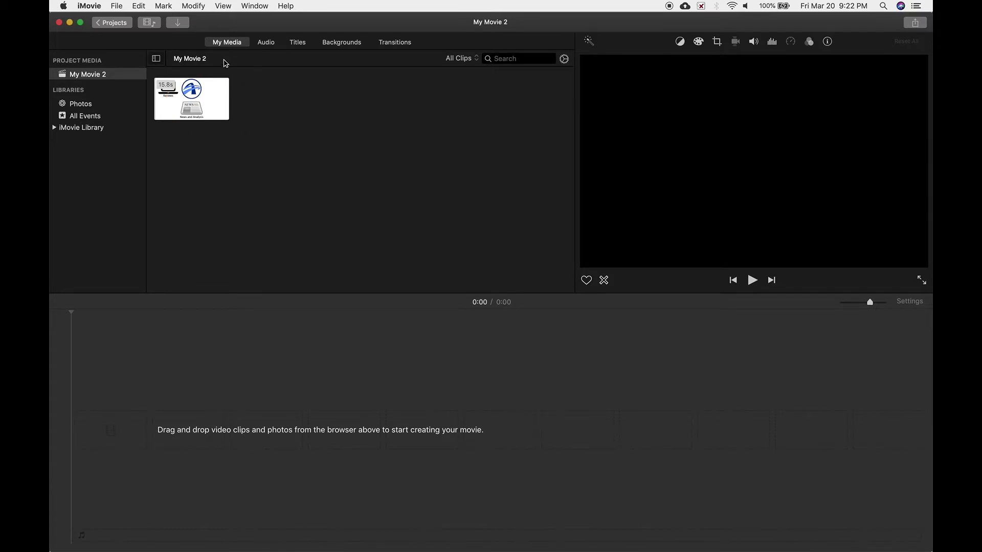
Step: Import the "how to record videos on mac" movie from the Desktop folder into the project media and place it in the empty timeline
{"action": "left_click", "coordinate": [179, 28]}
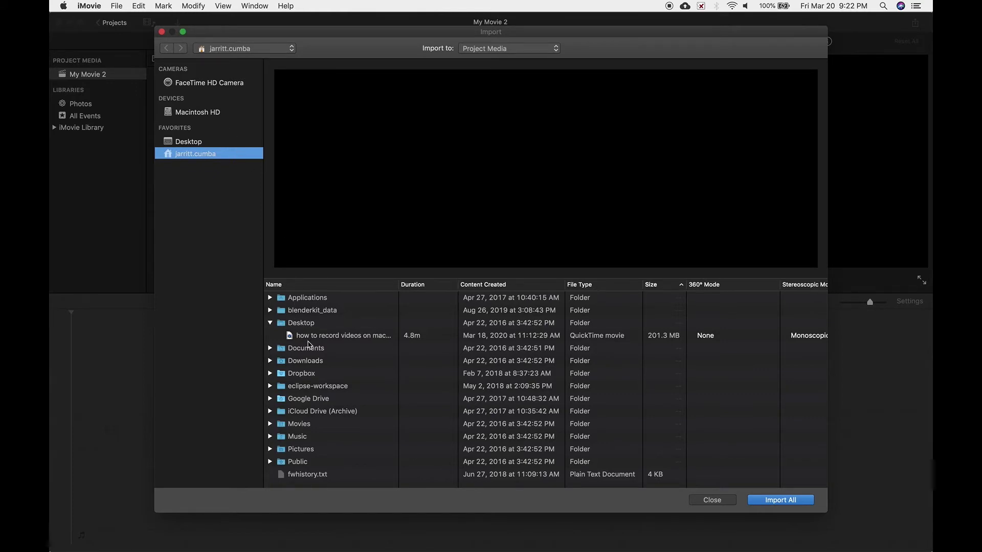
{"action": "left_click", "coordinate": [317, 337]}
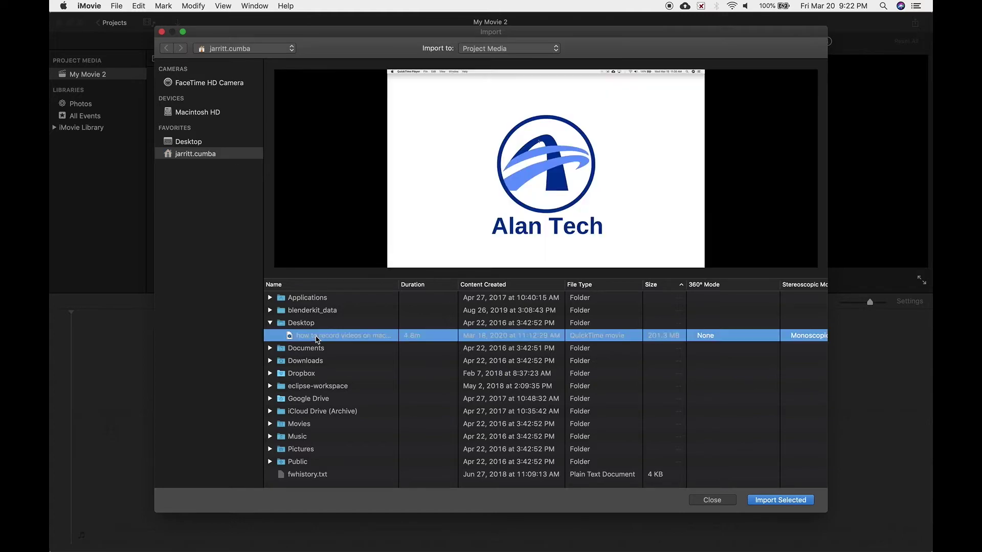
{"action": "left_click", "coordinate": [779, 500]}
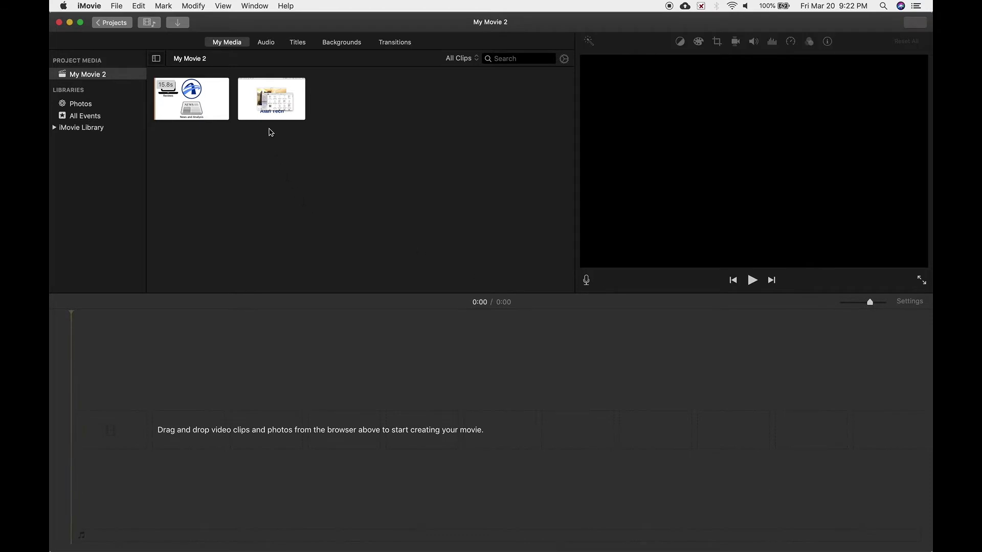
{"action": "left_click_drag", "start_coordinate": [281, 100], "coordinate": [104, 410]}
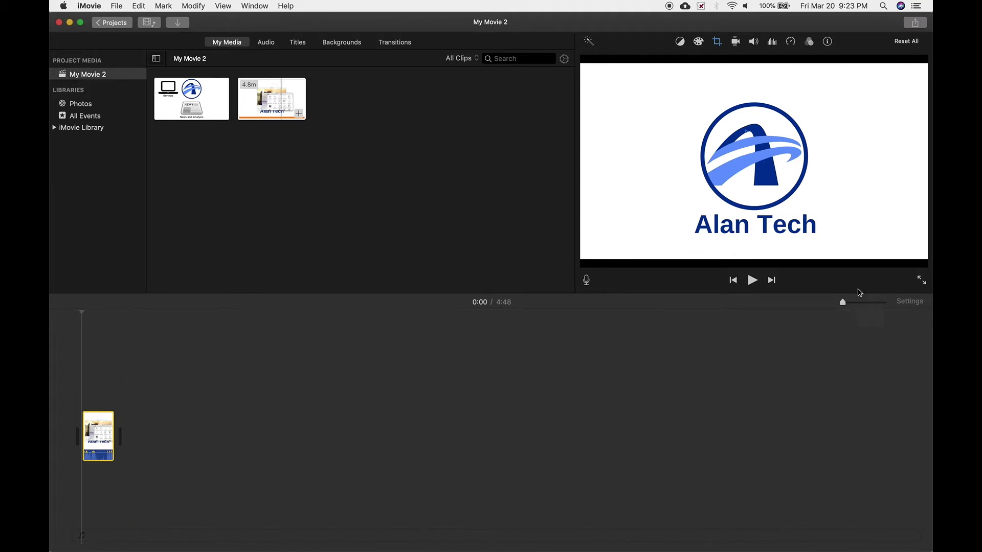
Step: Change the timeline recording's crop style from Crop to Fill to Fit
{"action": "left_click_drag", "start_coordinate": [843, 303], "coordinate": [864, 305]}
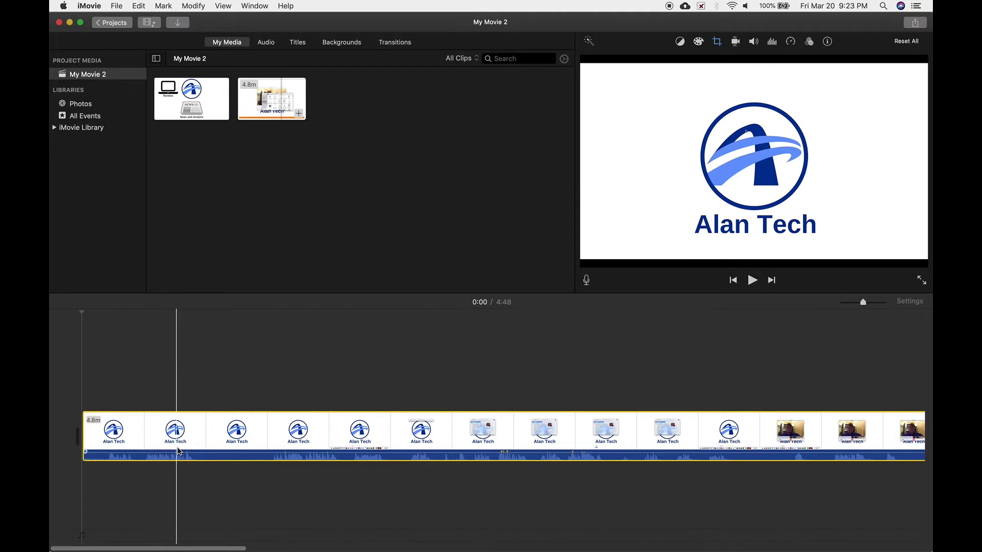
{"action": "left_click", "coordinate": [217, 391]}
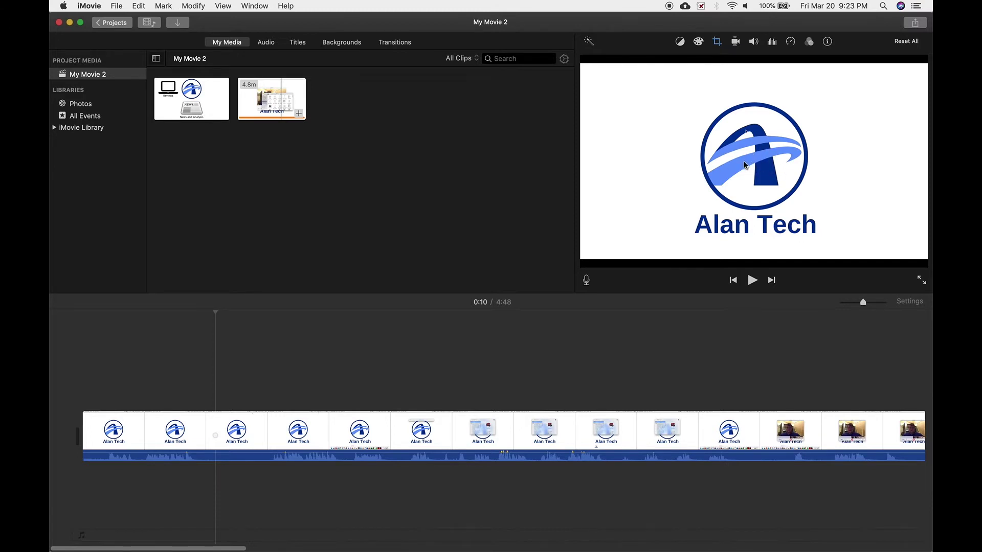
{"action": "left_click", "coordinate": [717, 42]}
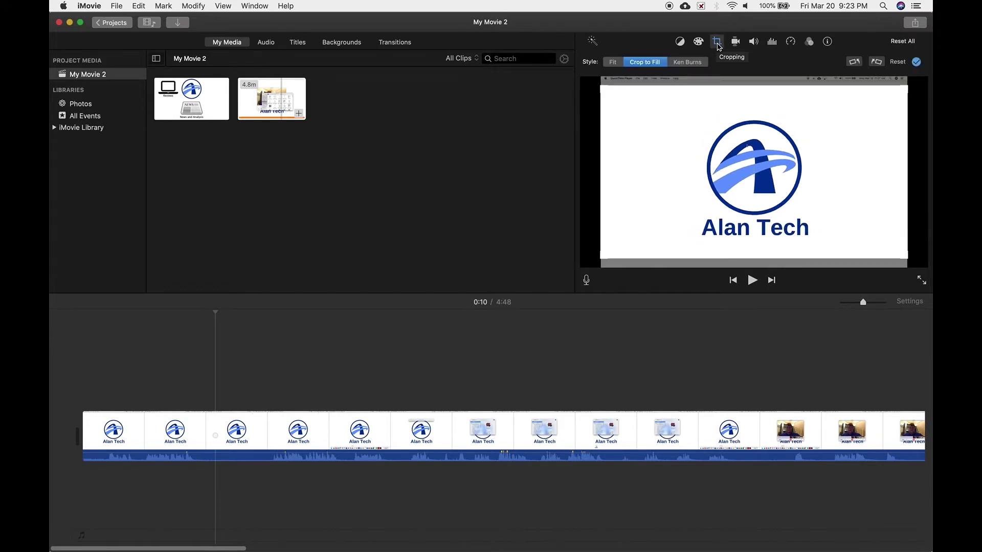
{"action": "left_click", "coordinate": [613, 62]}
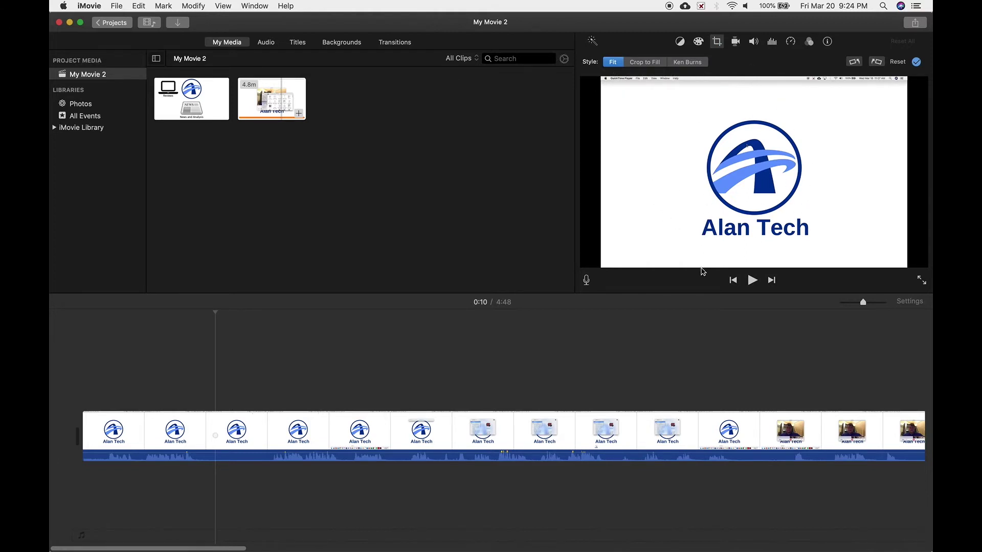
{"action": "left_click", "coordinate": [390, 225]}
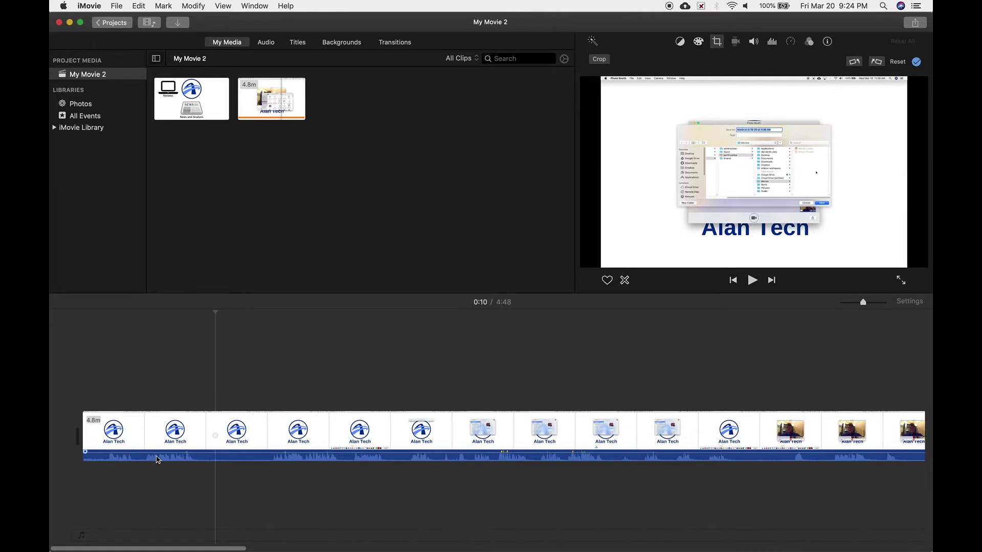
Step: Split the recording in the timeline at about 0:09 and again at about 0:14
{"action": "left_click", "coordinate": [199, 405]}
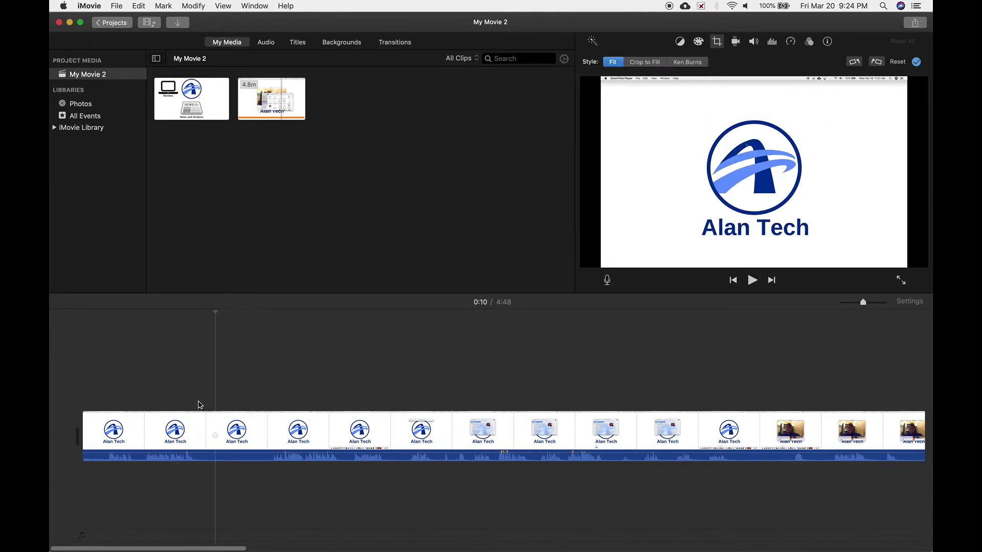
{"action": "left_click", "coordinate": [201, 443]}
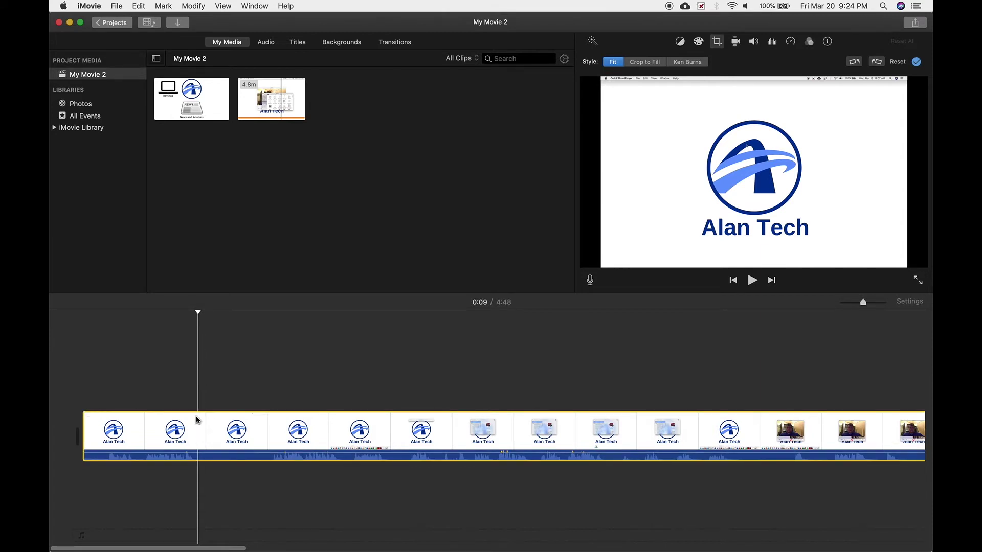
{"action": "right_click", "coordinate": [199, 444]}
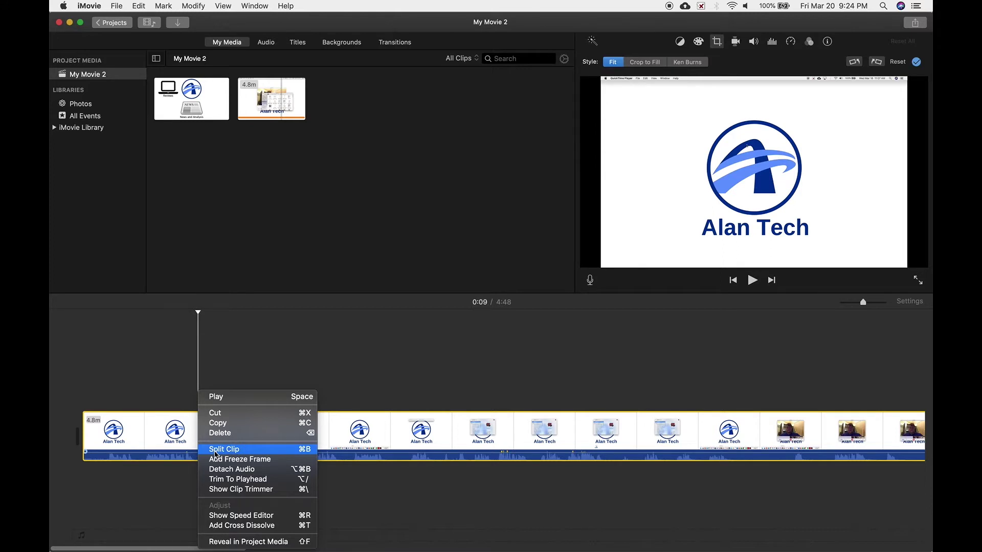
{"action": "left_click", "coordinate": [216, 449]}
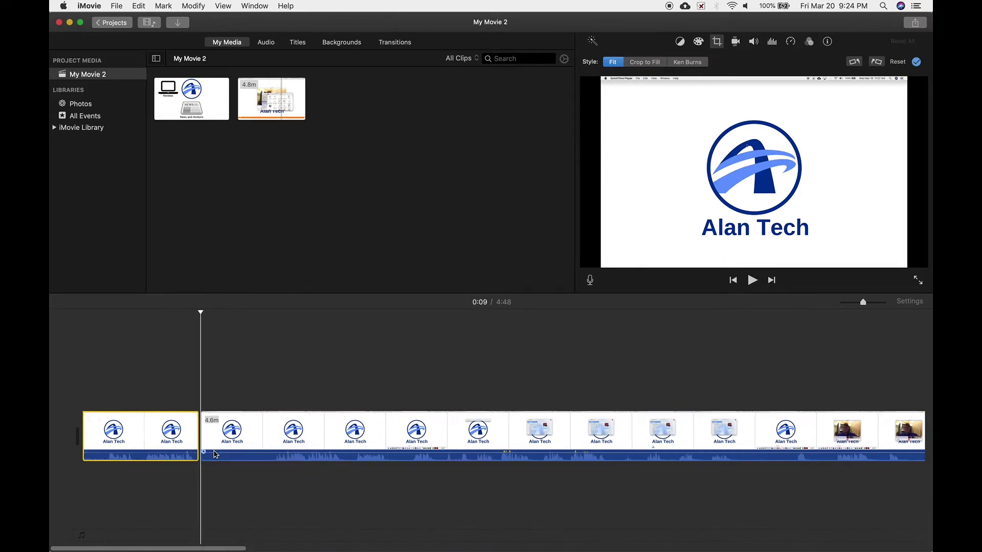
{"action": "left_click", "coordinate": [268, 446]}
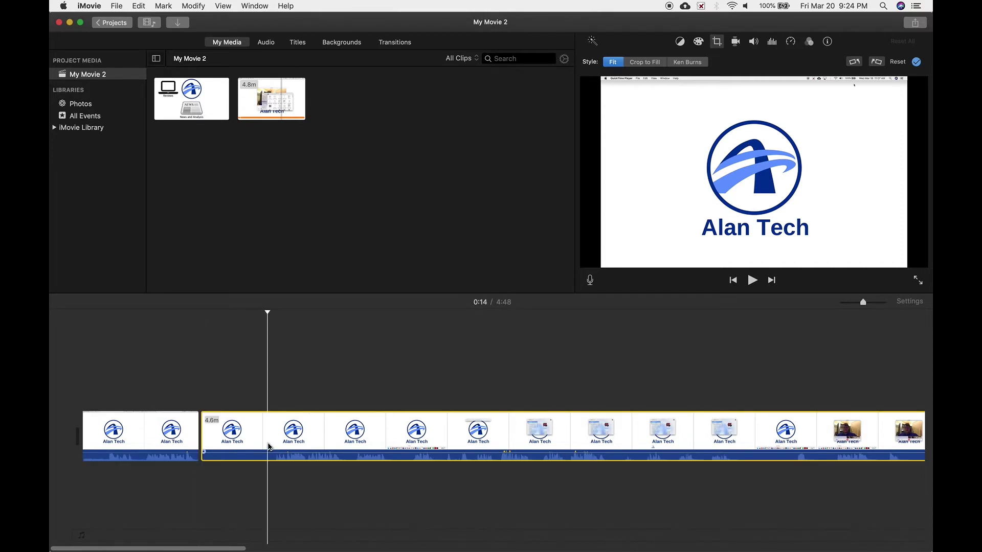
{"action": "right_click", "coordinate": [269, 446]}
{"action": "left_click", "coordinate": [286, 449]}
Step: Delete the short section between the two splits from the timeline
{"action": "left_click", "coordinate": [236, 438]}
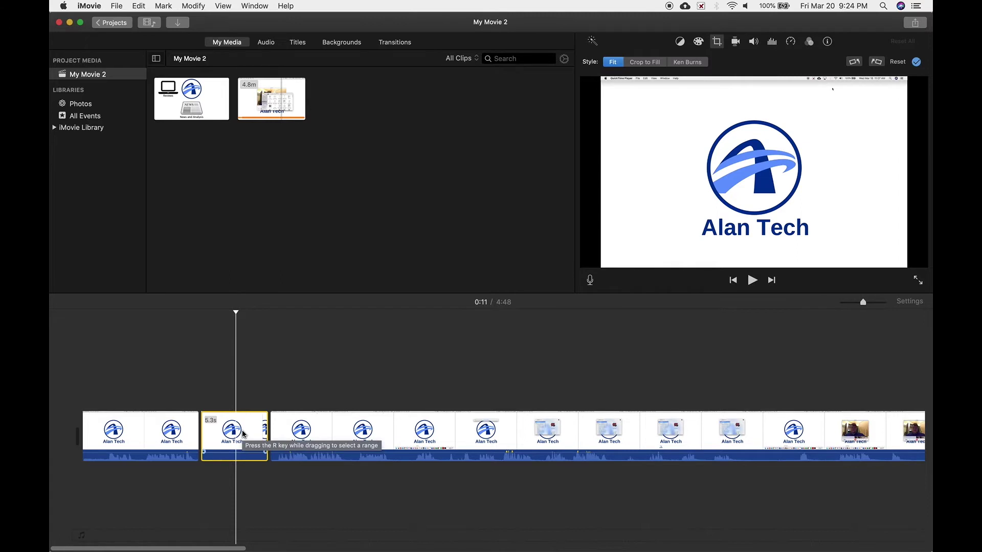
{"action": "right_click", "coordinate": [243, 434]}
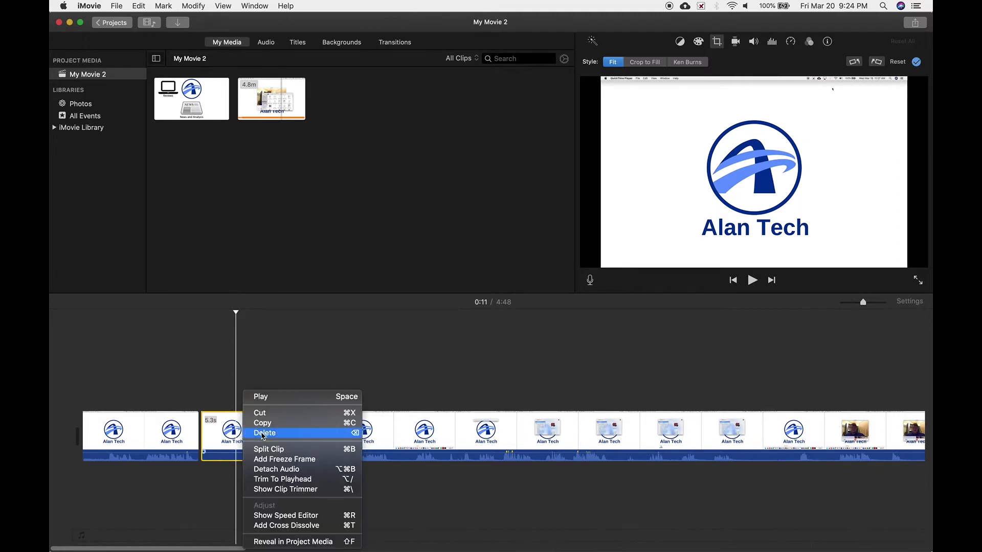
{"action": "left_click", "coordinate": [262, 433]}
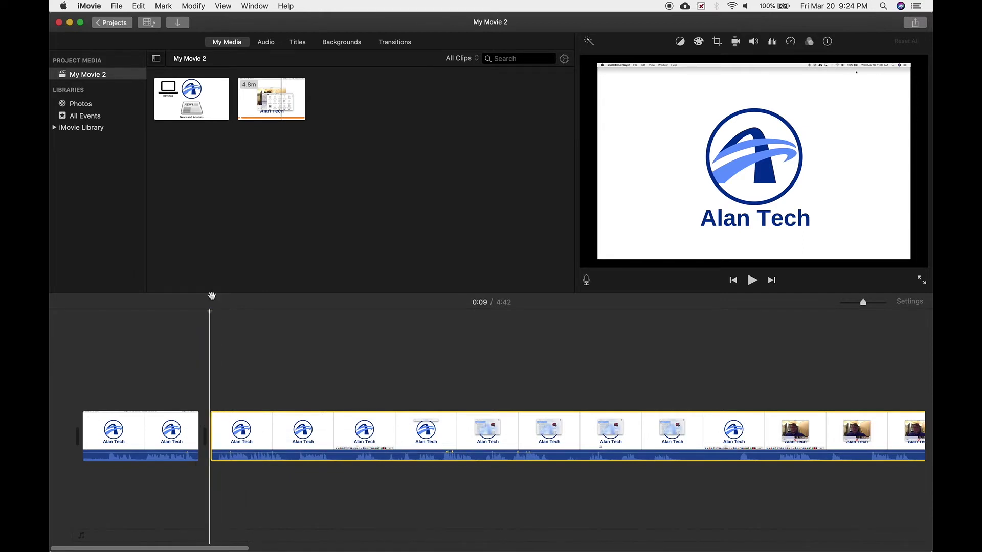
Step: Insert the 15.8-second Alan Tech intro clip between the two remaining parts of the recording and try its audio volume line
{"action": "left_click_drag", "start_coordinate": [208, 88], "coordinate": [207, 434]}
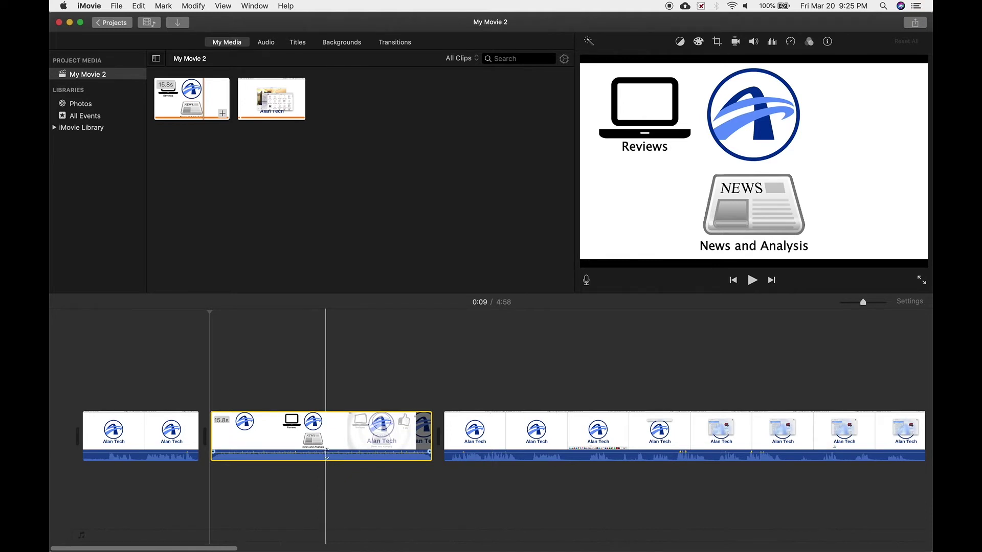
{"action": "left_click_drag", "start_coordinate": [327, 454], "coordinate": [326, 453]}
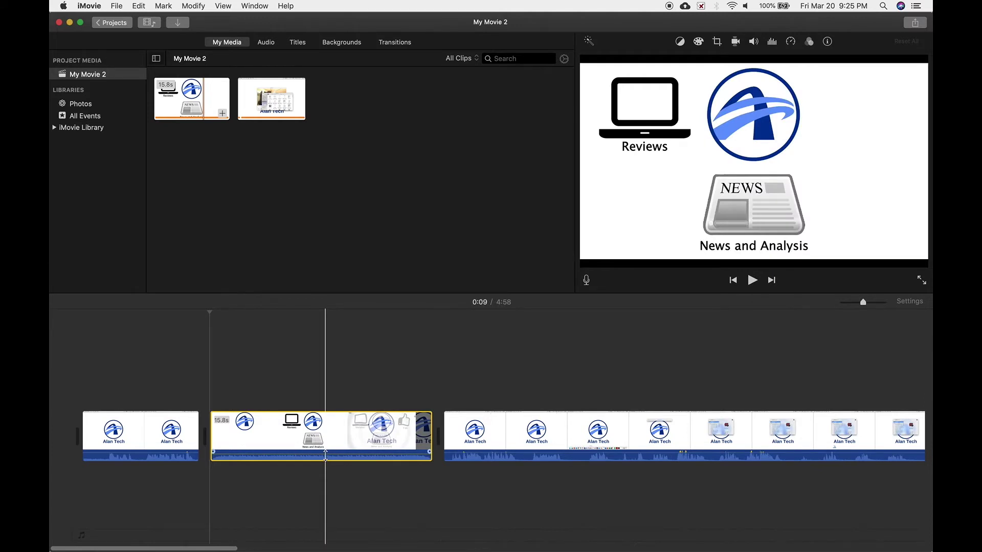
{"action": "left_click_drag", "start_coordinate": [326, 455], "coordinate": [325, 457]}
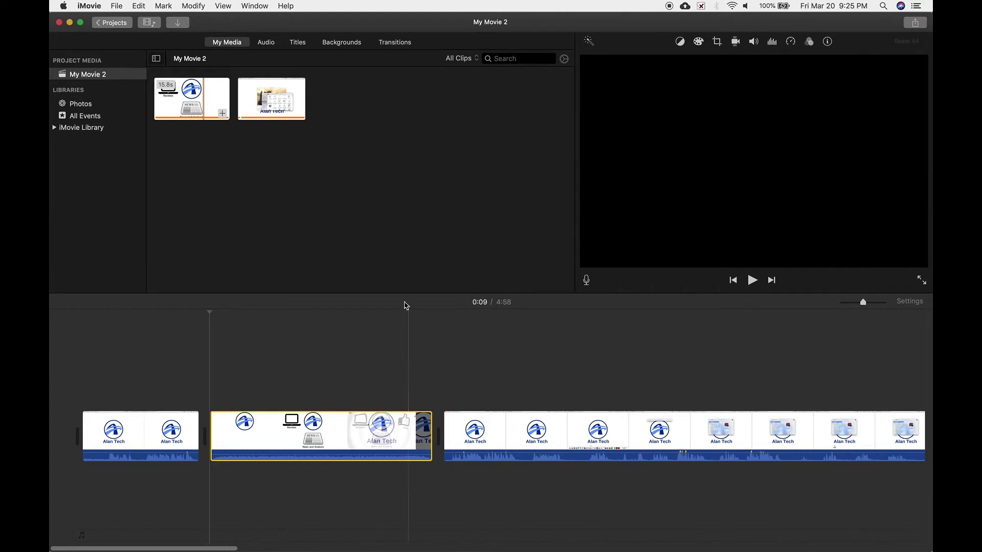
Step: Add an Expand title with black text "How to record with photo booth!!!" at the start of the clip after the intro
{"action": "left_click", "coordinate": [298, 43]}
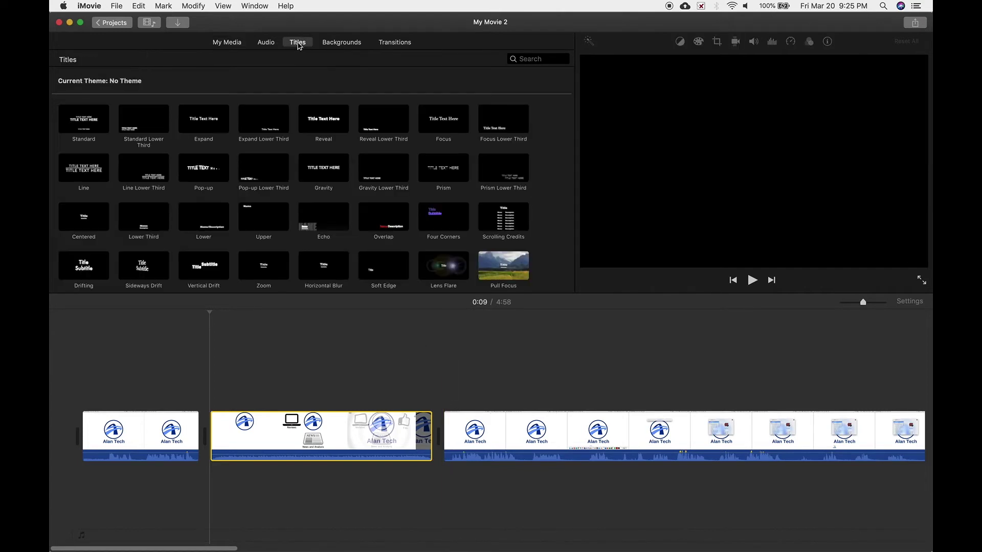
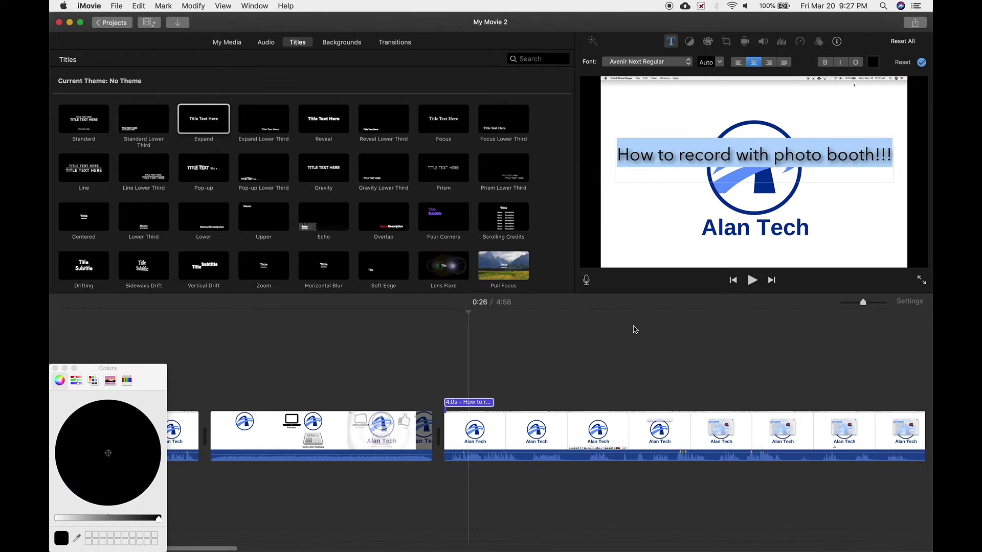
{"action": "left_click", "coordinate": [619, 334]}
{"action": "left_click", "coordinate": [583, 321]}
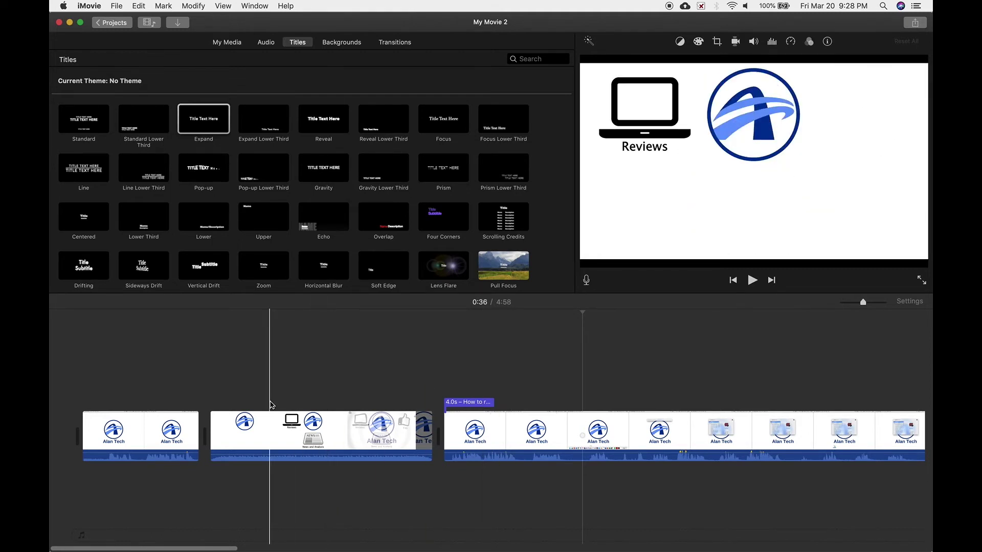
Step: Split the recording after the intro at about 0:29, where the title ends, and again at about 0:43
{"action": "left_click", "coordinate": [501, 406]}
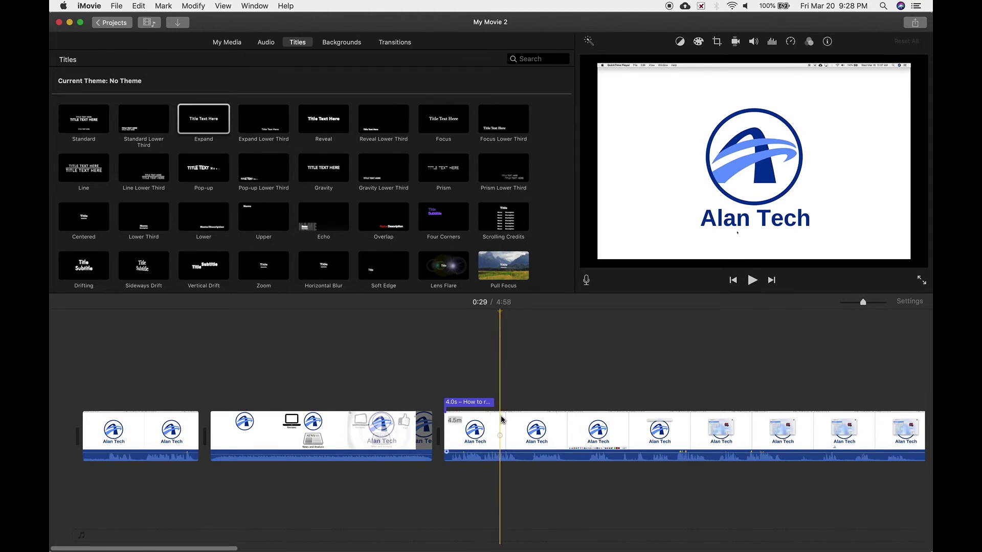
{"action": "right_click", "coordinate": [501, 420]}
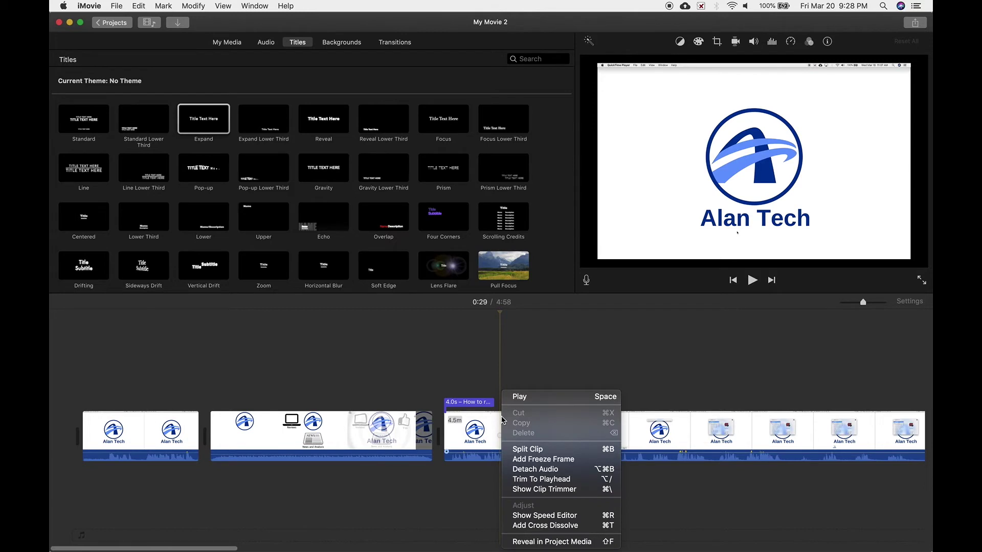
{"action": "left_click", "coordinate": [513, 451]}
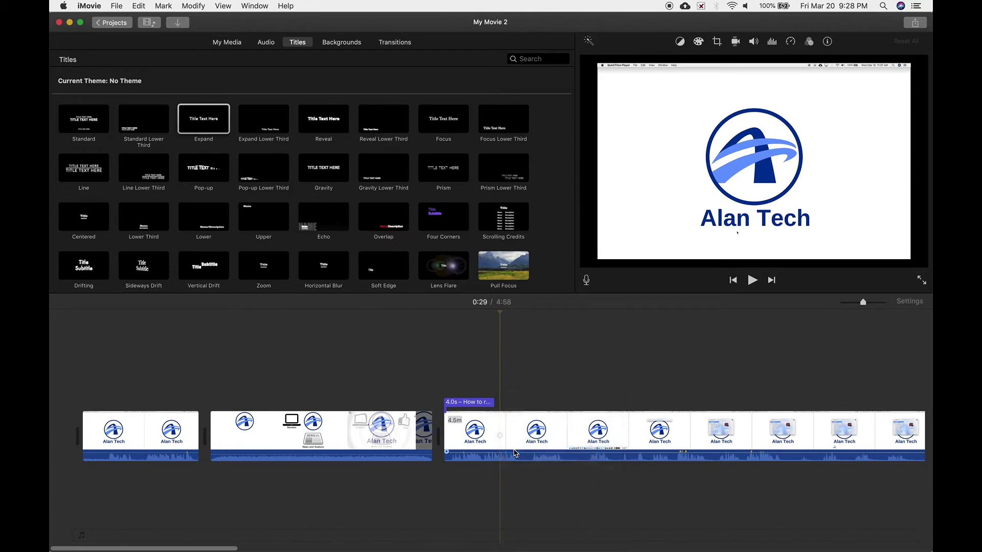
{"action": "left_click", "coordinate": [685, 427]}
{"action": "right_click", "coordinate": [686, 428]}
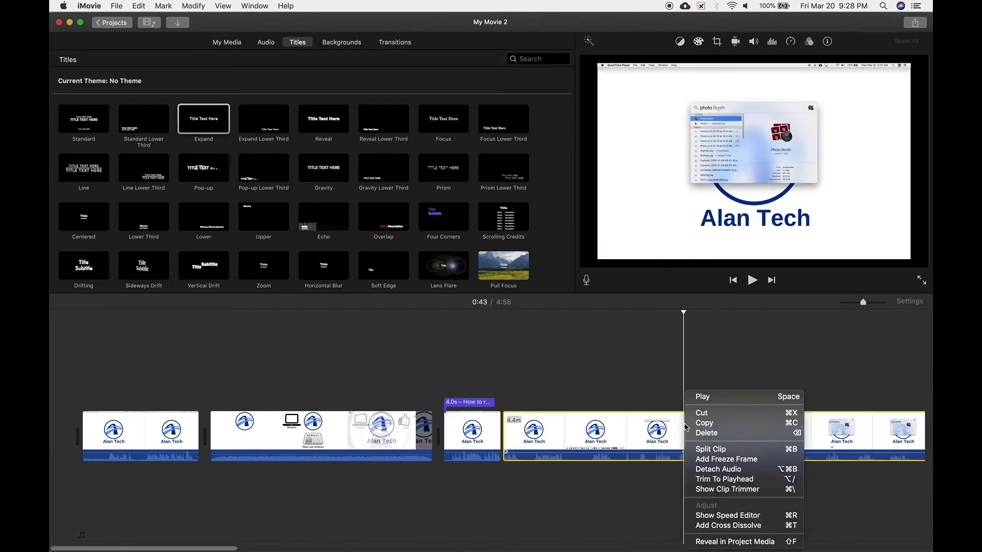
{"action": "left_click", "coordinate": [707, 449]}
Step: Set the speed of the section between 0:29 and 0:43 to Fast, trying 4x and 8x before choosing 20x
{"action": "left_click", "coordinate": [610, 434]}
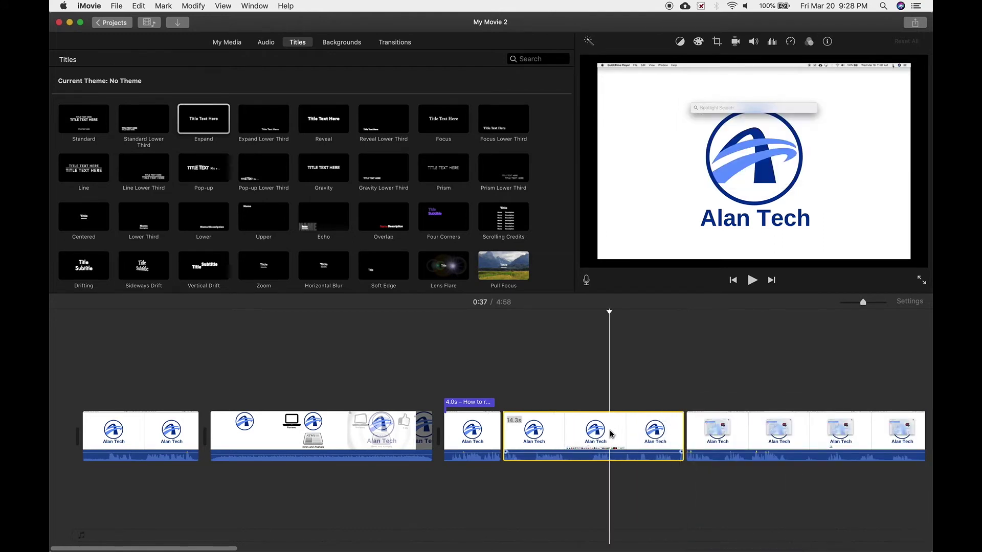
{"action": "left_click", "coordinate": [791, 43]}
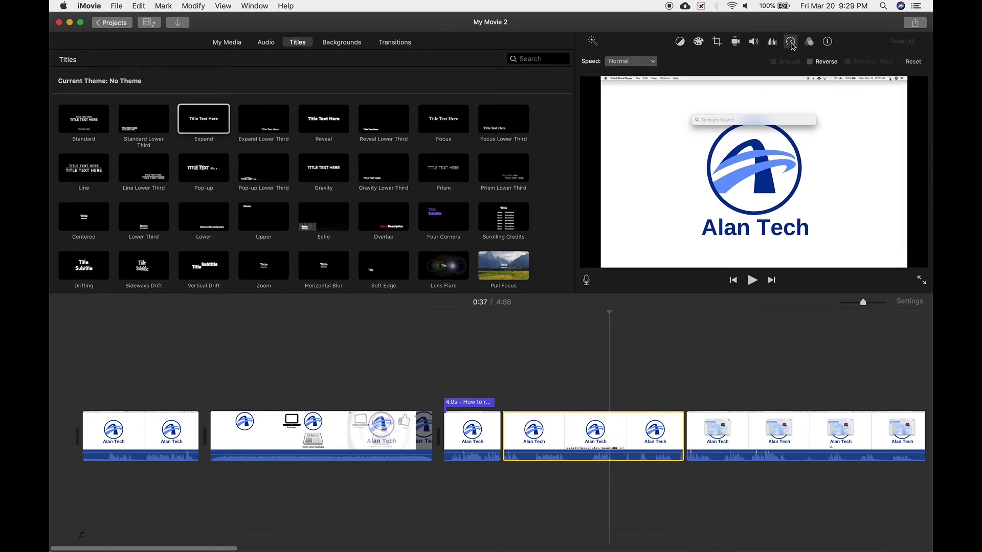
{"action": "left_click", "coordinate": [628, 67]}
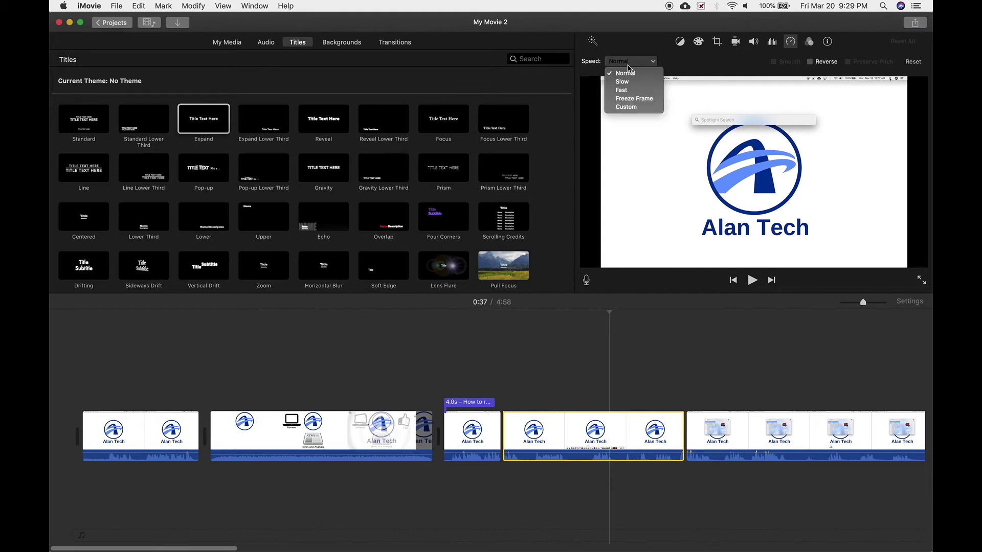
{"action": "left_click", "coordinate": [643, 94]}
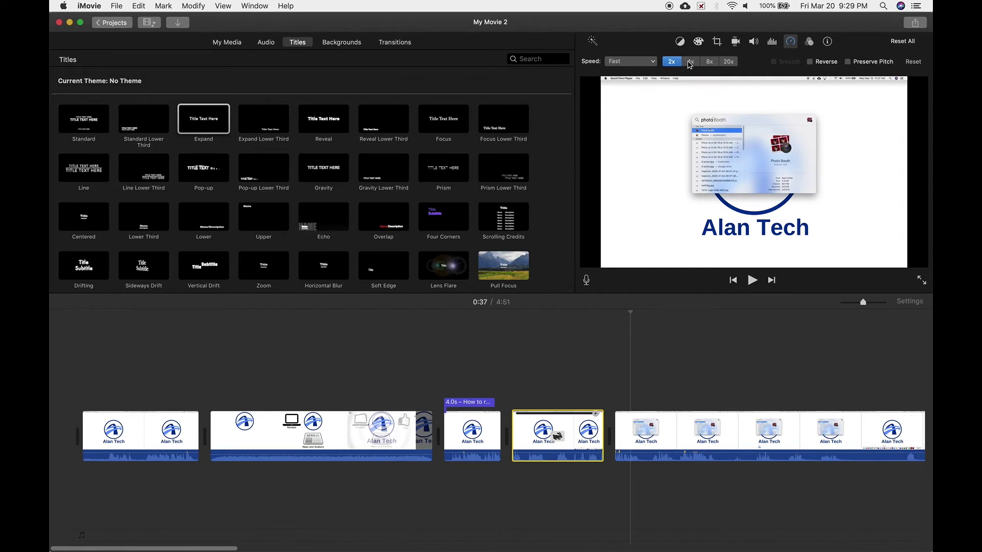
{"action": "left_click", "coordinate": [690, 62]}
{"action": "left_click", "coordinate": [711, 62]}
{"action": "left_click", "coordinate": [730, 62]}
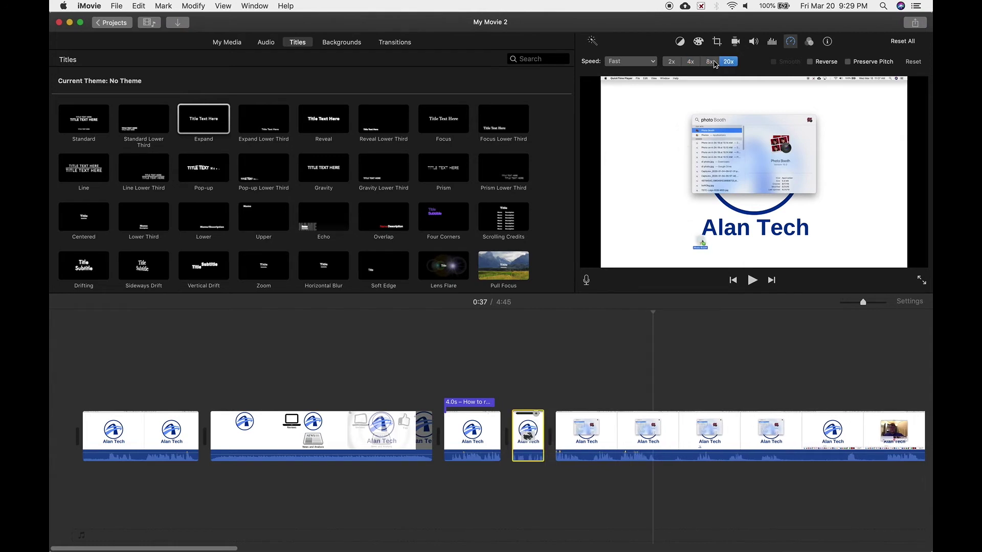
Step: Try 2x on the sped-up section after the title clip, and set its speed back to Normal
{"action": "left_click", "coordinate": [672, 63]}
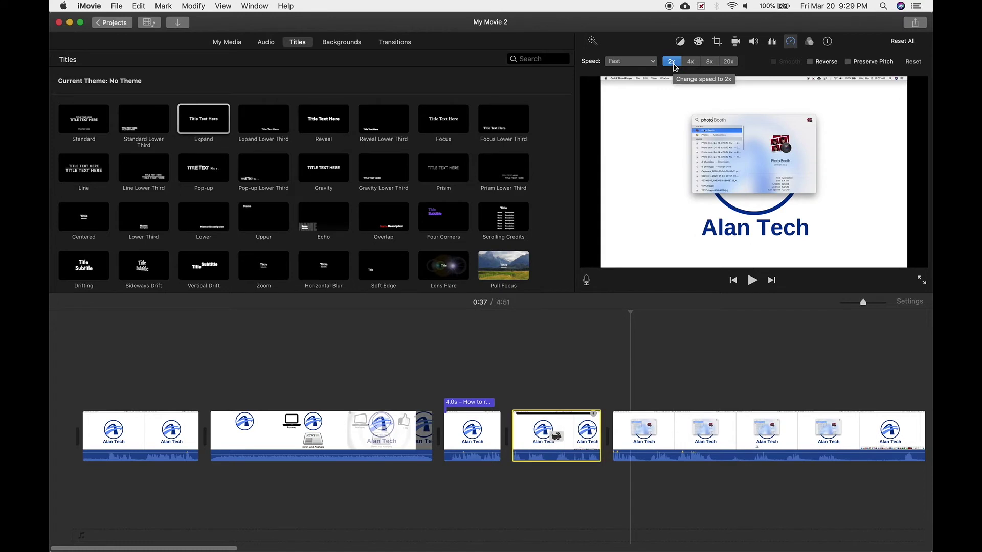
{"action": "left_click", "coordinate": [630, 62]}
{"action": "left_click", "coordinate": [622, 52]}
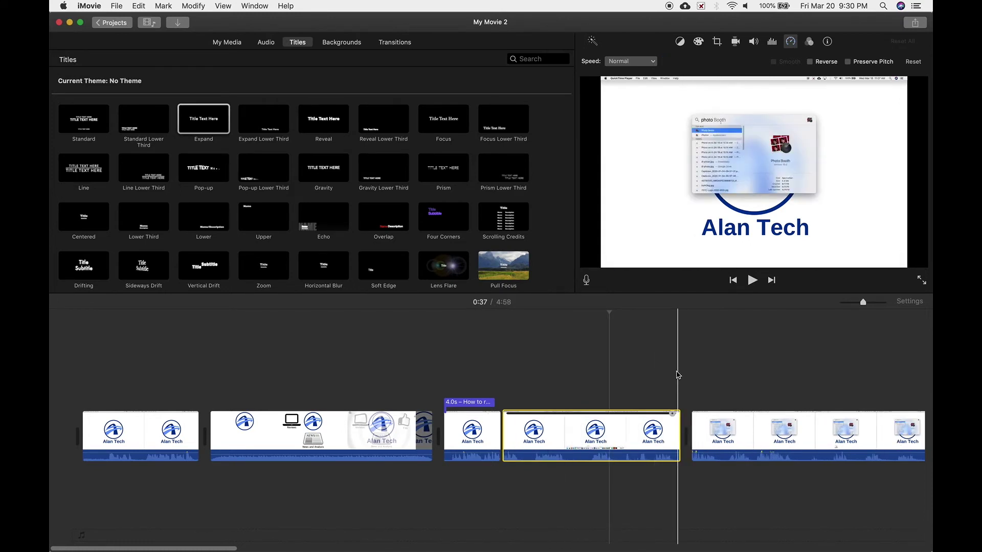
Step: Add a Fade to White transition after the intro clip and a Fade to Black transition before it
{"action": "left_click", "coordinate": [406, 45]}
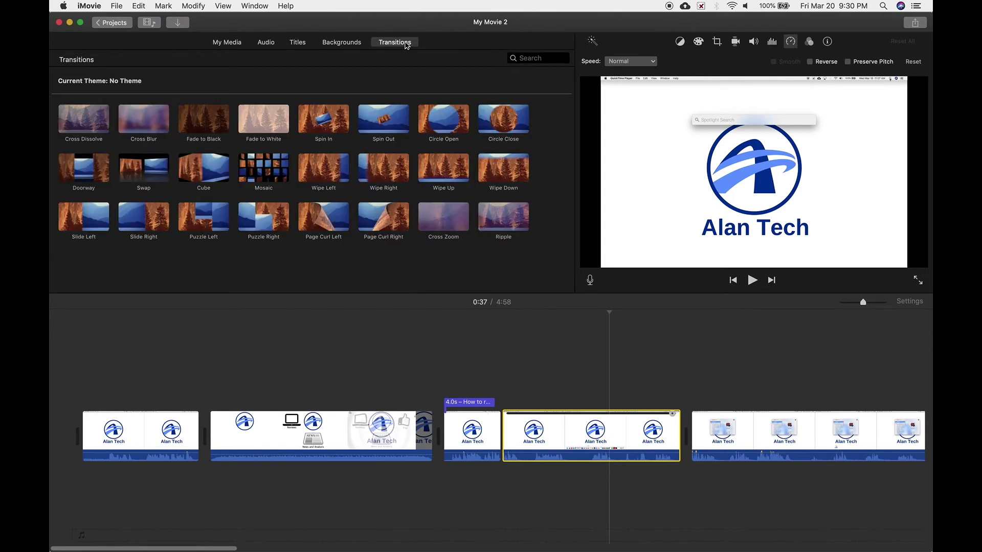
{"action": "left_click", "coordinate": [154, 110]}
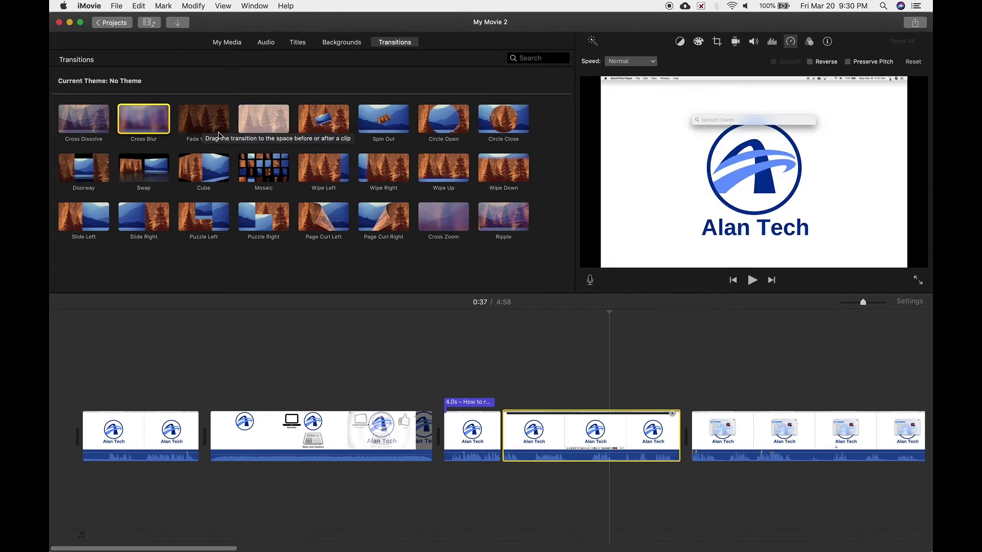
{"action": "left_click_drag", "start_coordinate": [264, 119], "coordinate": [428, 434]}
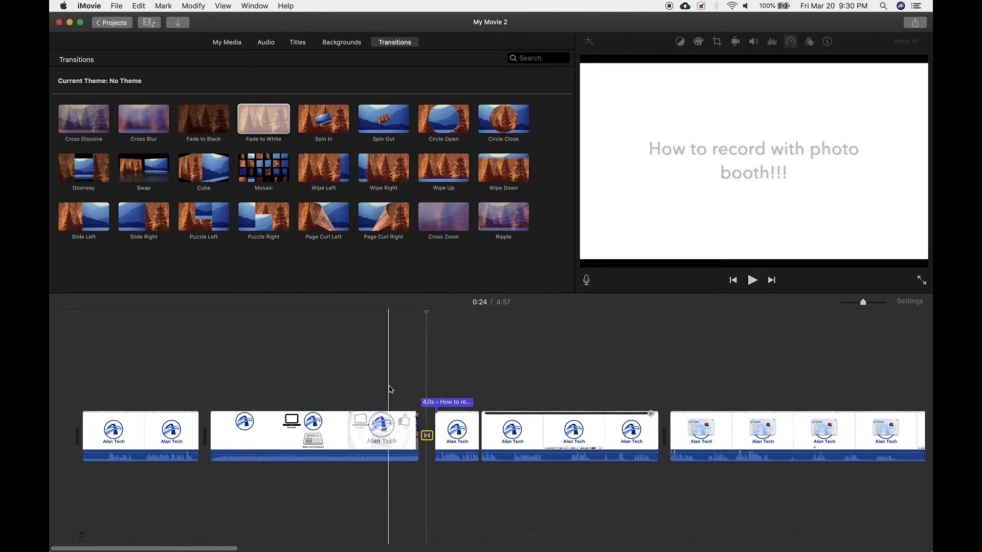
{"action": "left_click_drag", "start_coordinate": [203, 119], "coordinate": [199, 419]}
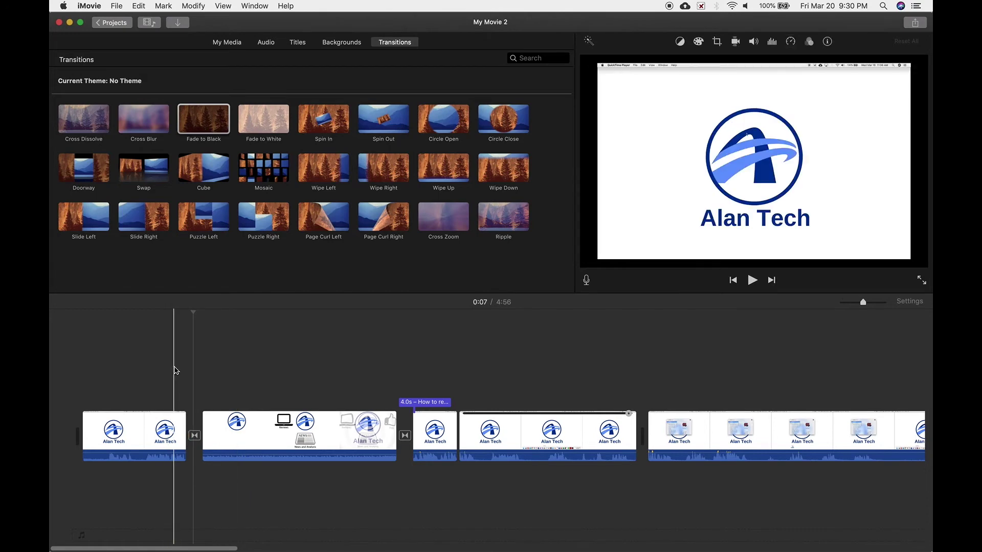
Step: Preview both transitions and shift the title so it starts right after the Fade to White transition
{"action": "left_click", "coordinate": [753, 281]}
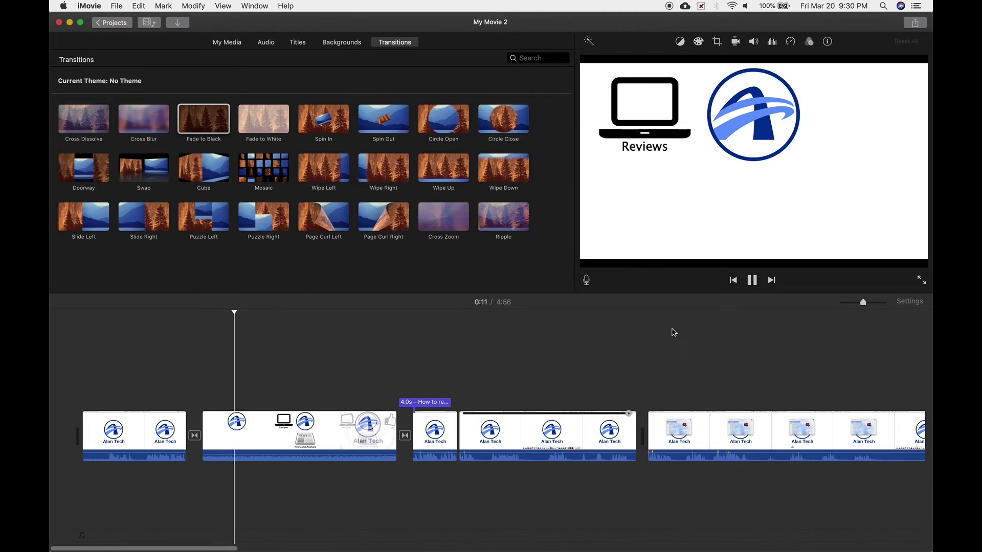
{"action": "left_click", "coordinate": [368, 391]}
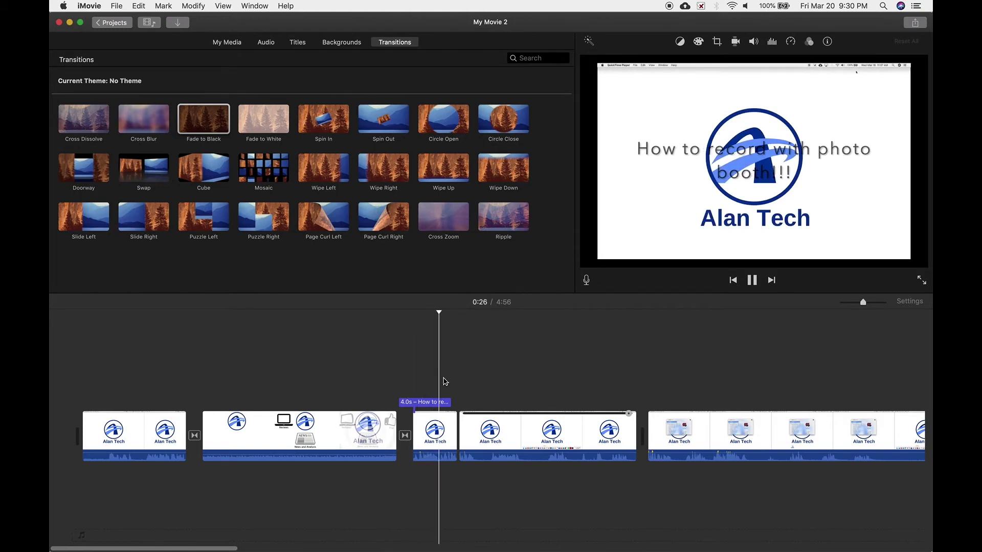
{"action": "key", "text": "space"}
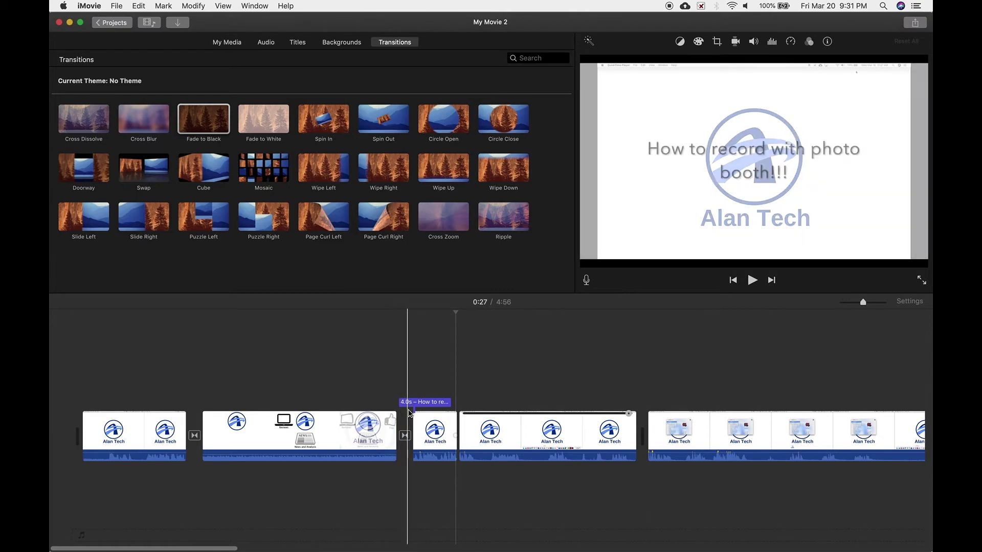
{"action": "left_click", "coordinate": [419, 404]}
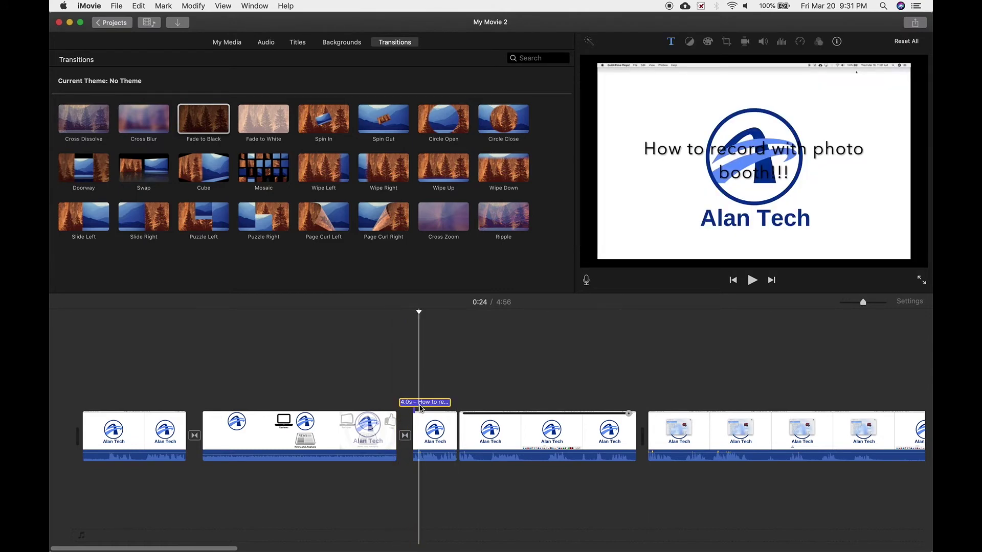
{"action": "left_click_drag", "start_coordinate": [420, 405], "coordinate": [432, 405]}
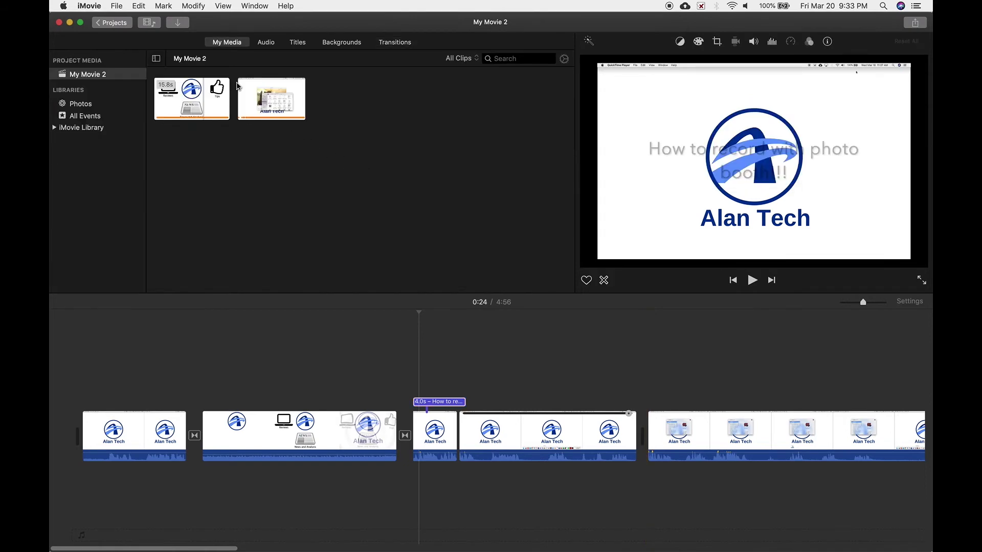
Step: Sort the importable files by newest content creation date and import the brake rotor JPEG from Downloads into the project
{"action": "left_click", "coordinate": [182, 26]}
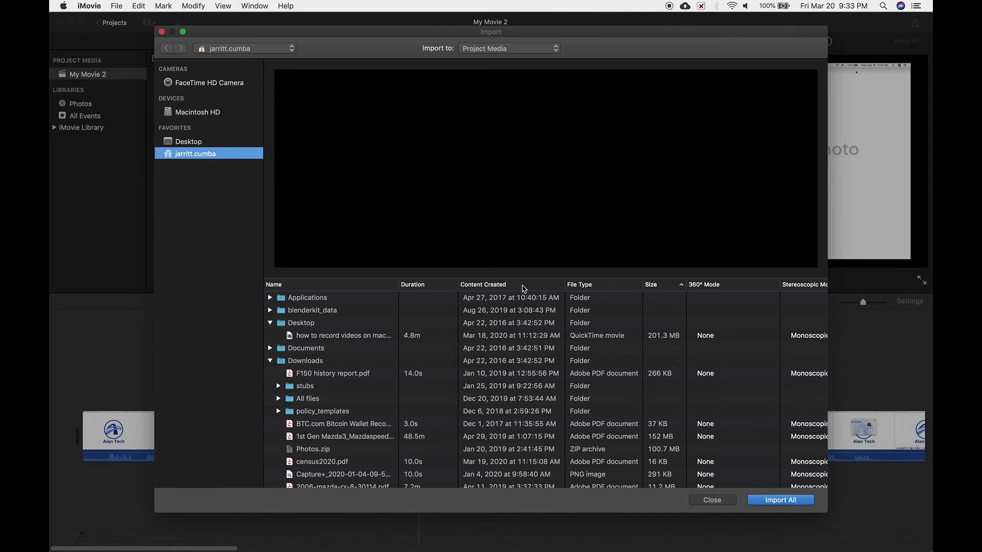
{"action": "left_click", "coordinate": [524, 285]}
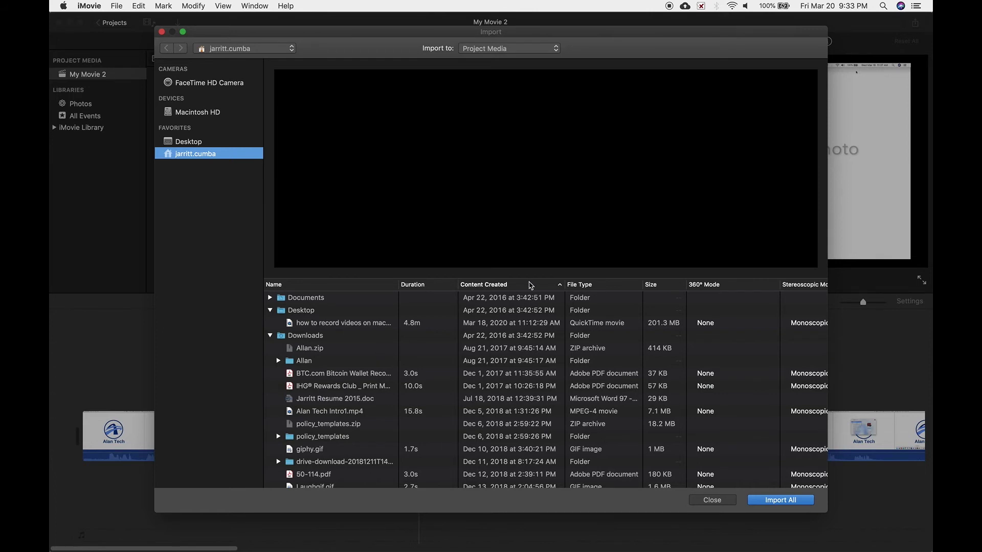
{"action": "left_click", "coordinate": [533, 285]}
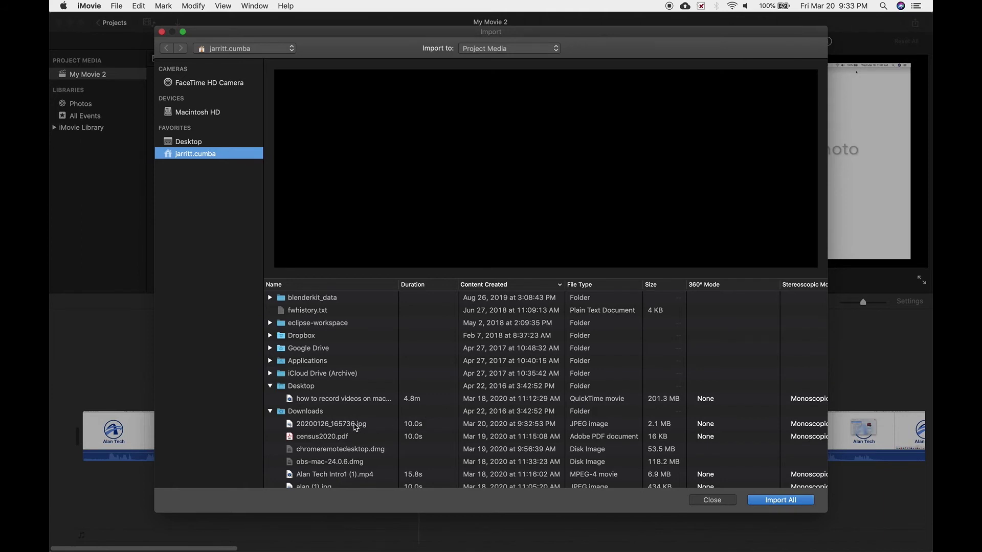
{"action": "left_click", "coordinate": [356, 428]}
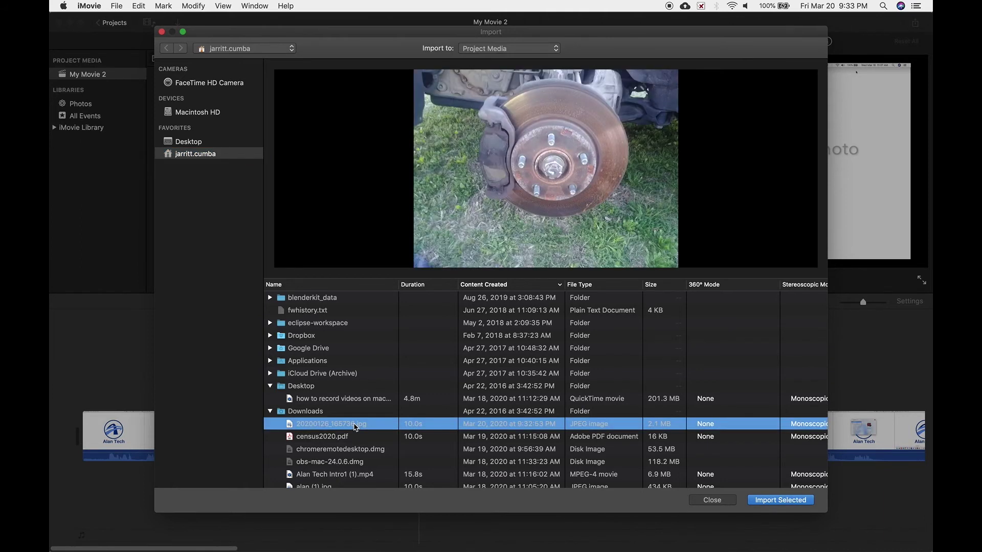
{"action": "mouse_move", "coordinate": [529, 166]}
{"action": "left_click", "coordinate": [781, 500]}
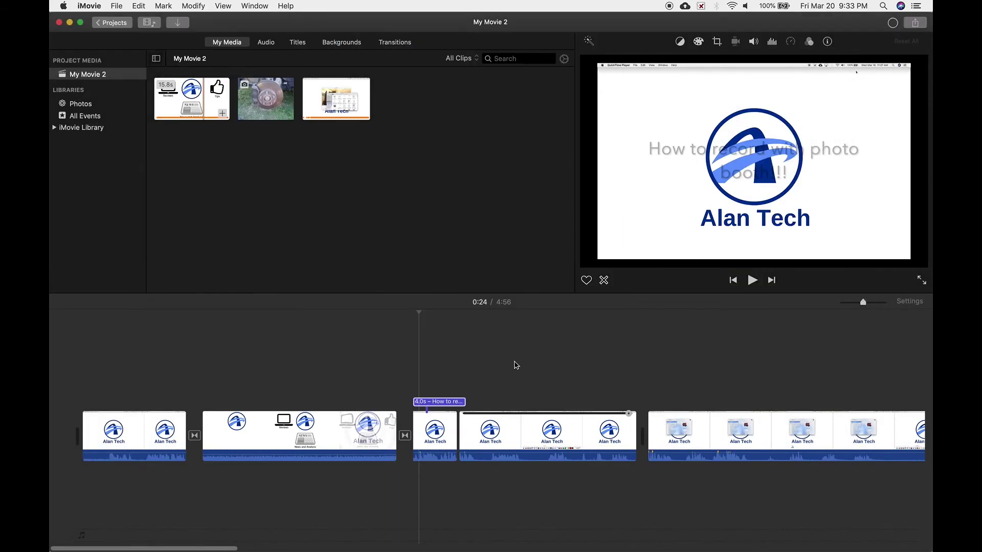
Step: Place the brake rotor photo as a Cutaway above the clip that follows the title, directly after the title's end
{"action": "left_click_drag", "start_coordinate": [276, 111], "coordinate": [467, 500]}
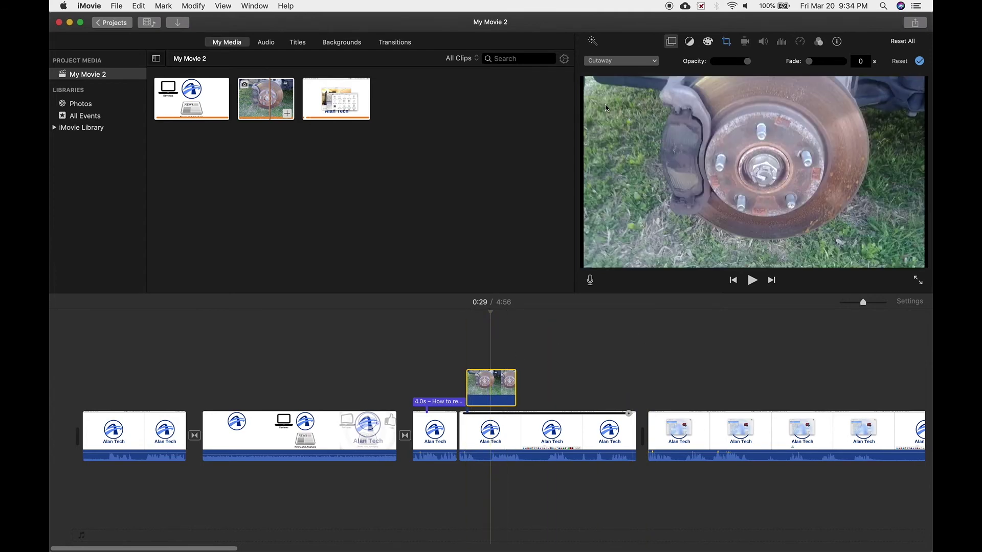
{"action": "left_click", "coordinate": [628, 62]}
{"action": "left_click", "coordinate": [629, 65]}
Step: Set the photo's crop style to Fit, trying out Crop to Fill and Ken Burns as alternatives
{"action": "left_click", "coordinate": [727, 42]}
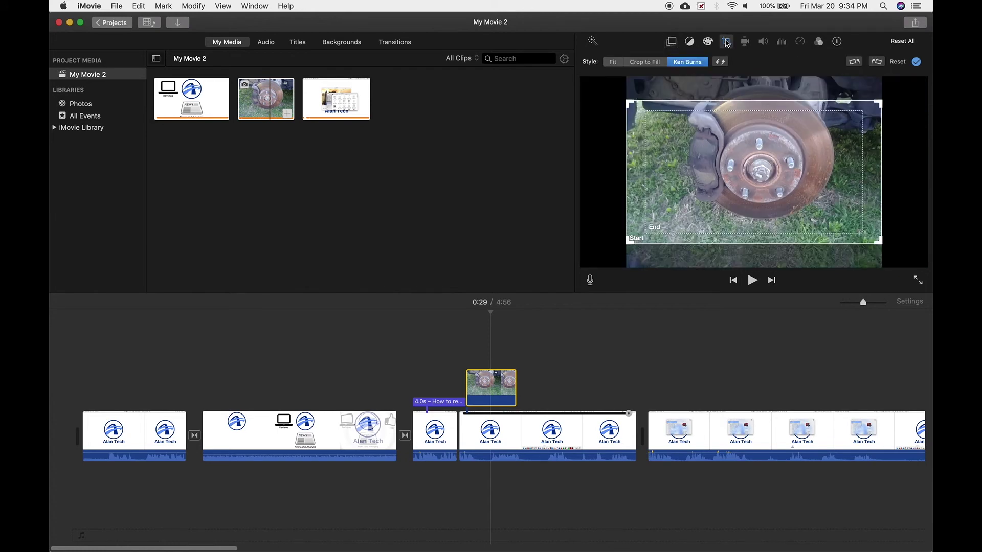
{"action": "left_click", "coordinate": [616, 63]}
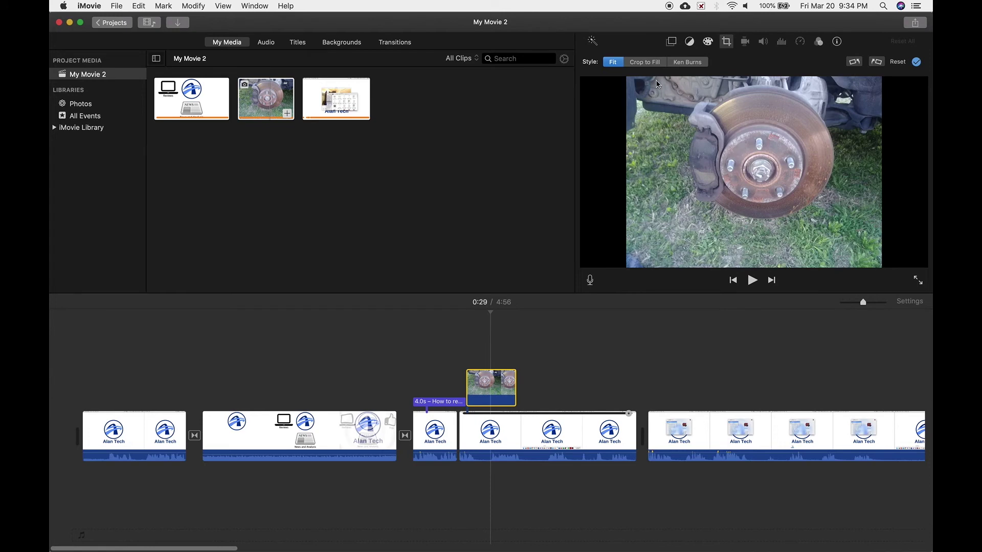
{"action": "left_click", "coordinate": [650, 63]}
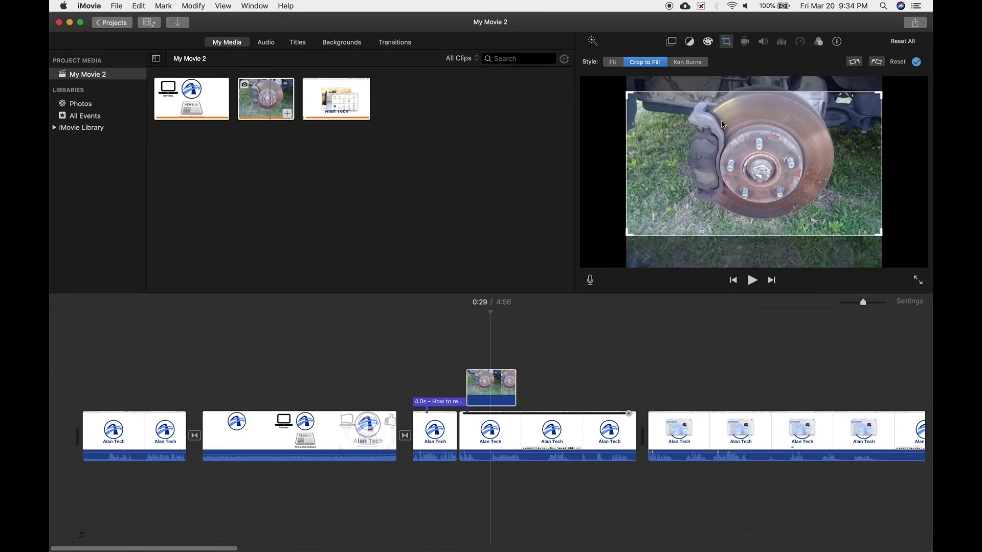
{"action": "left_click_drag", "start_coordinate": [726, 134], "coordinate": [727, 129]}
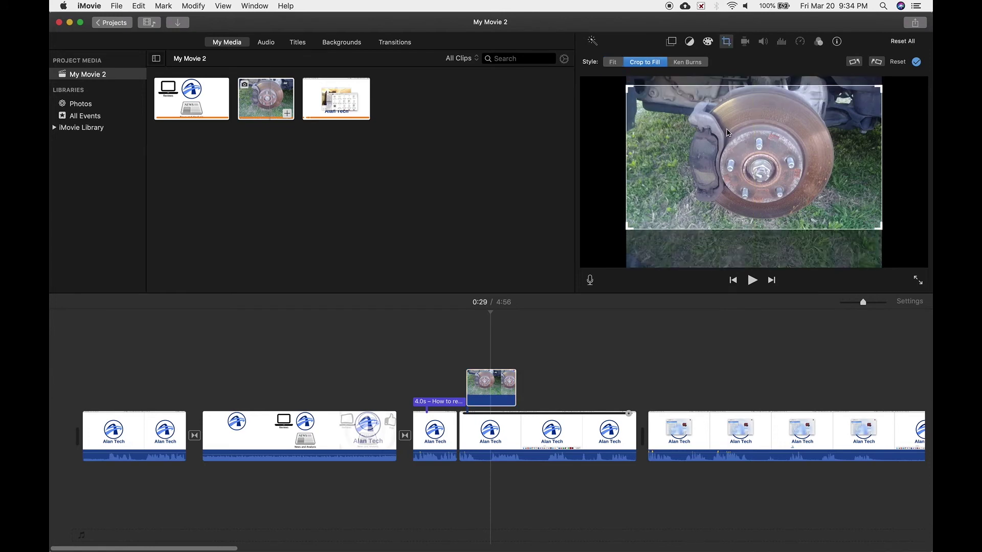
{"action": "left_click", "coordinate": [694, 61]}
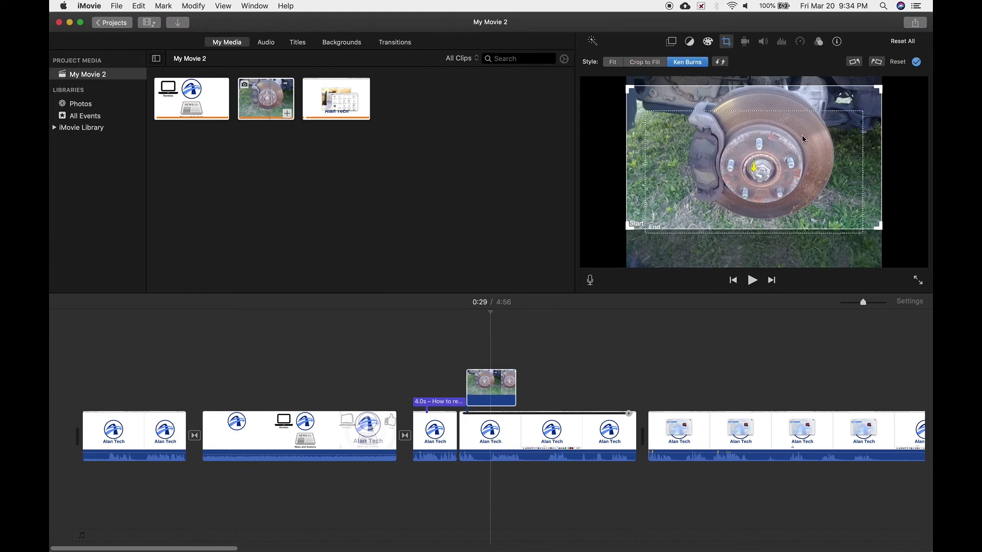
{"action": "left_click", "coordinate": [612, 66]}
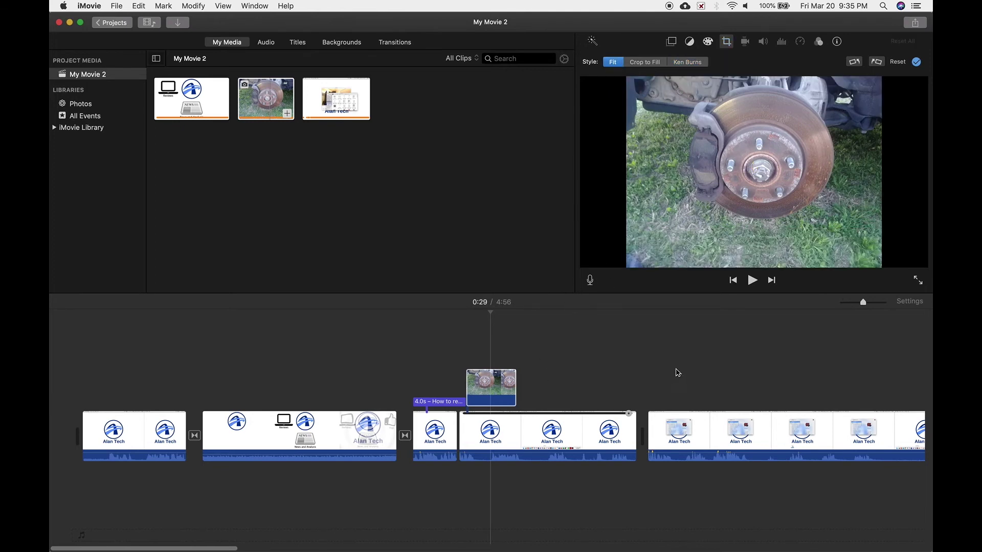
Step: Turn on background noise reduction for the last clip in the timeline and set it to 25%
{"action": "left_click", "coordinate": [659, 369]}
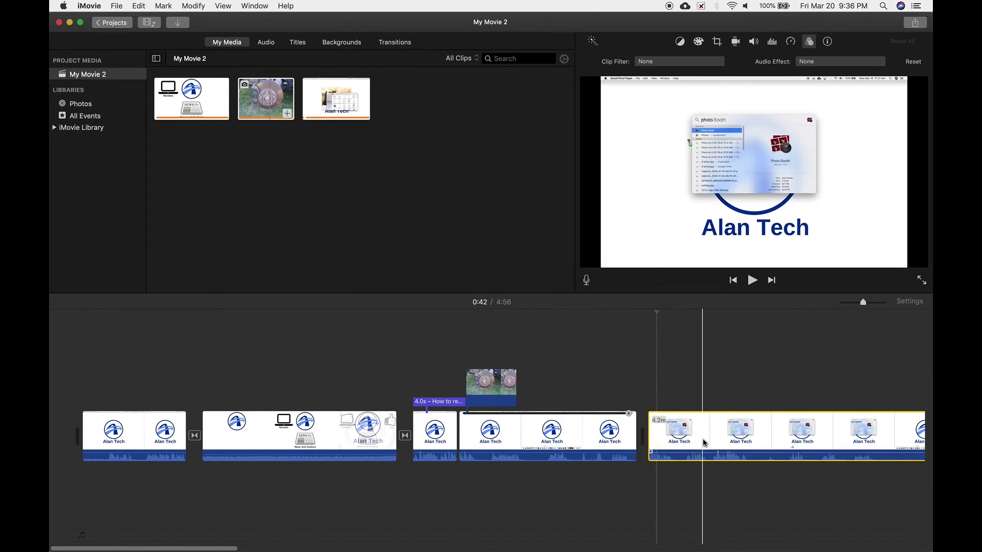
{"action": "left_click", "coordinate": [773, 43]}
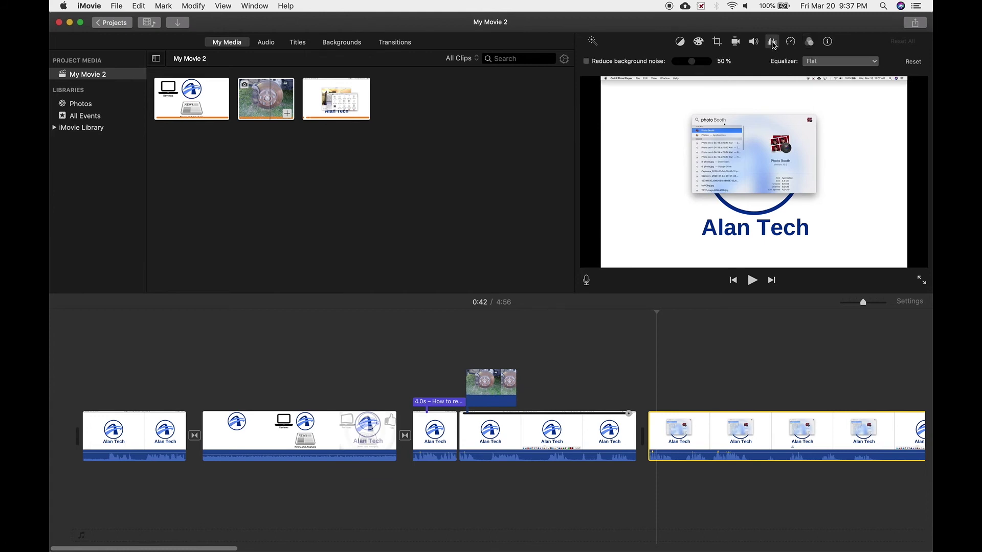
{"action": "left_click", "coordinate": [586, 61]}
{"action": "left_click_drag", "start_coordinate": [690, 64], "coordinate": [682, 65]}
{"action": "left_click", "coordinate": [735, 313]}
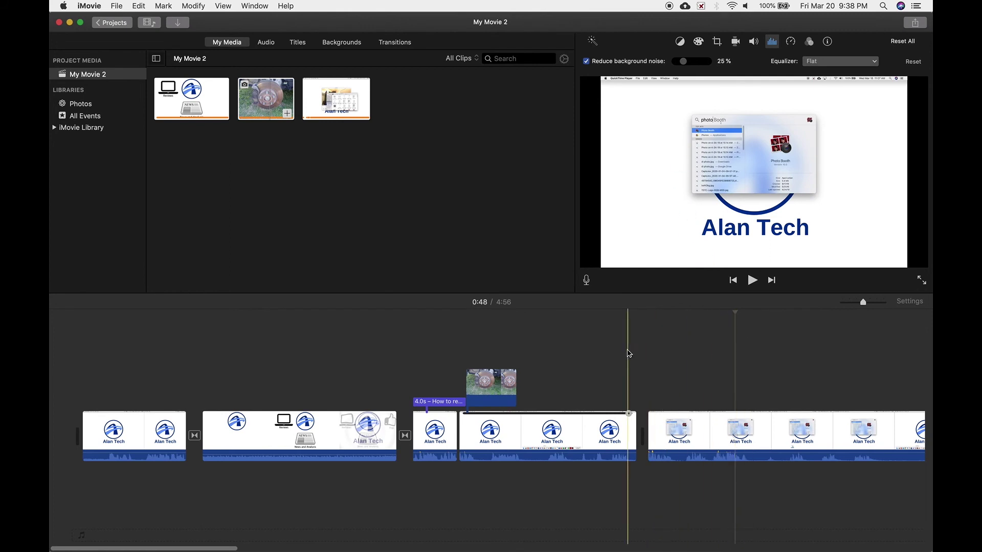
Step: Review the end of the timeline and start a file export of the movie with a Photo Booth description
{"action": "scroll", "coordinate": [759, 355], "scroll_direction": "right", "scroll_amount": 15}
{"action": "scroll", "coordinate": [759, 356], "scroll_direction": "right", "scroll_amount": 10}
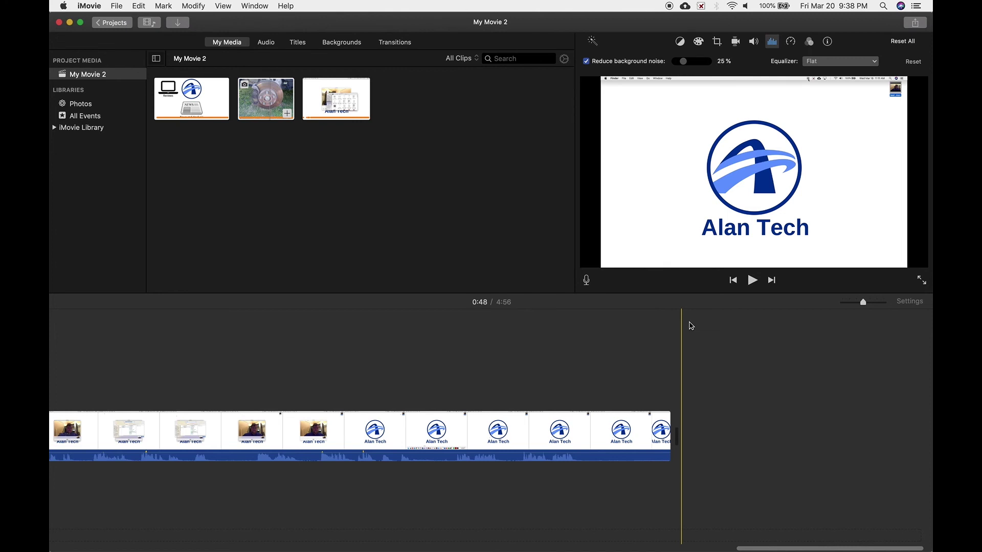
{"action": "left_click", "coordinate": [915, 28]}
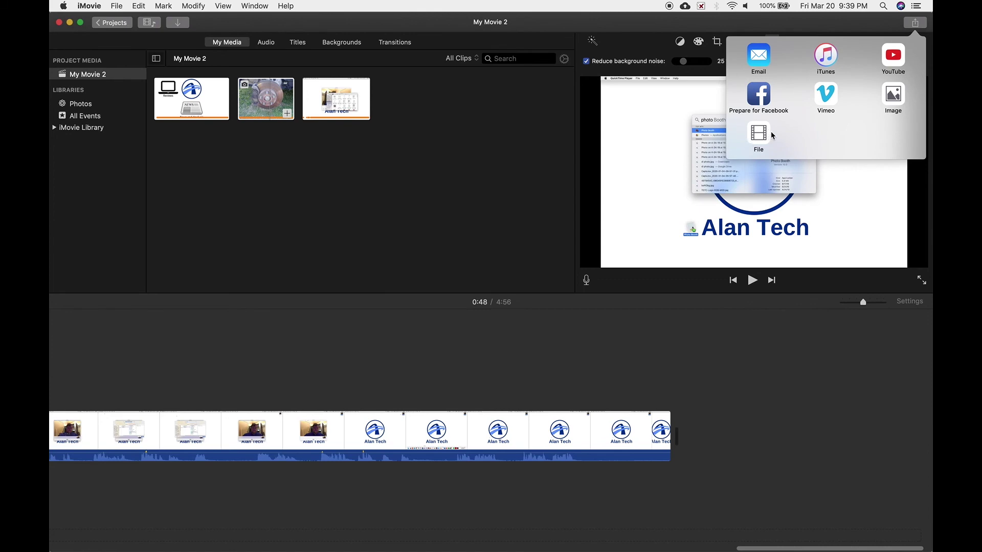
{"action": "left_click", "coordinate": [758, 134]}
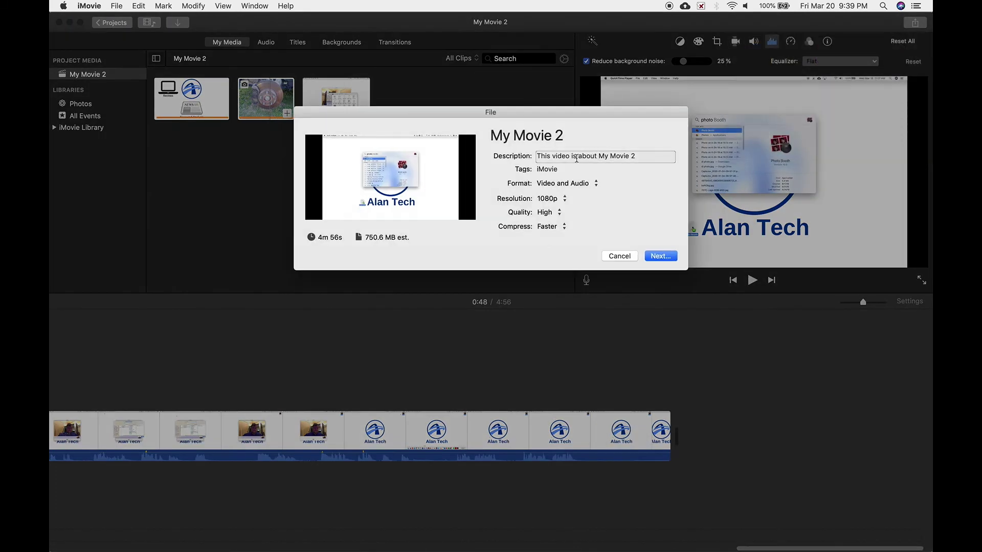
{"action": "triple_click", "coordinate": [610, 159]}
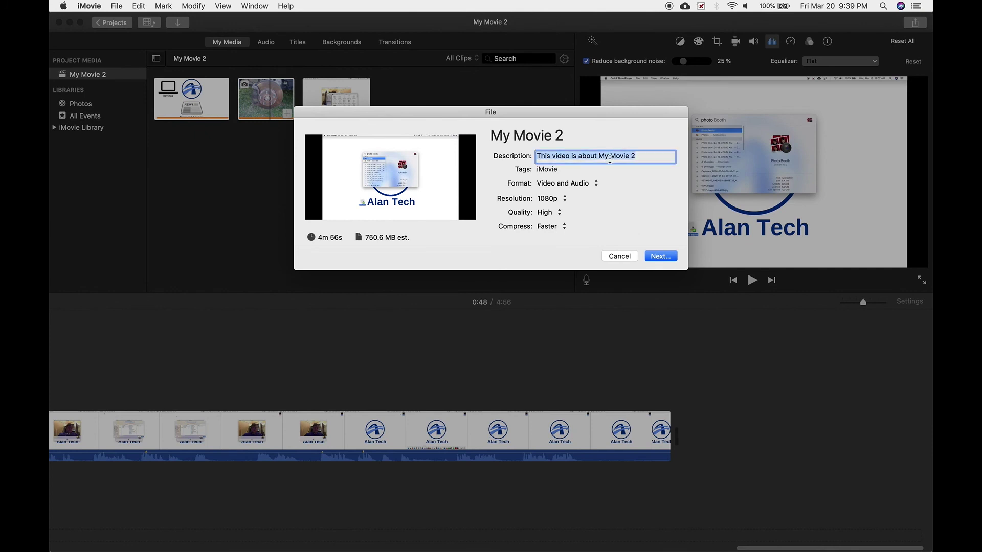
{"action": "type", "text": "Phto"}
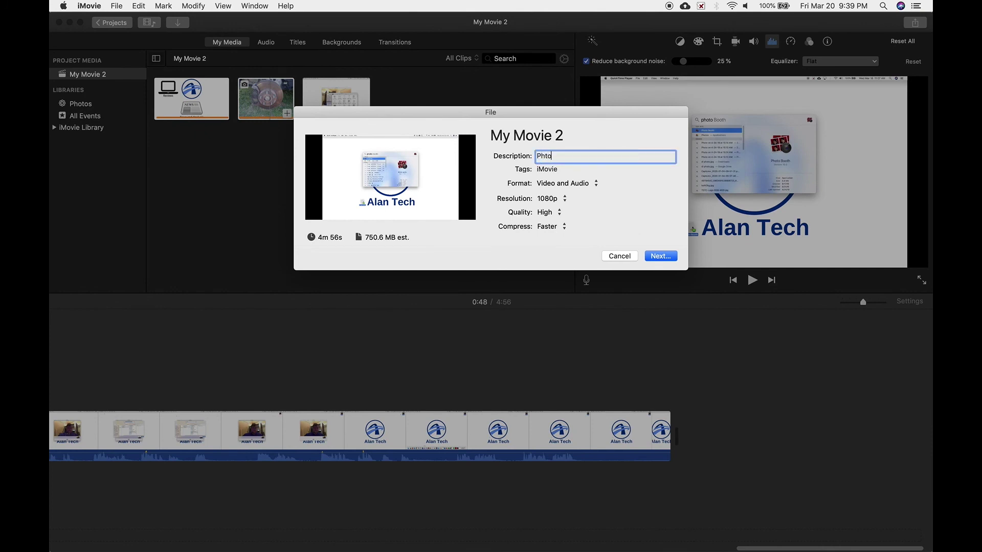
{"action": "key", "text": "BackSpace"}
{"action": "key", "text": "BackSpace"}
{"action": "type", "text": "o"}
{"action": "type", "text": "Booth"}
{"action": "left_click", "coordinate": [655, 253]}
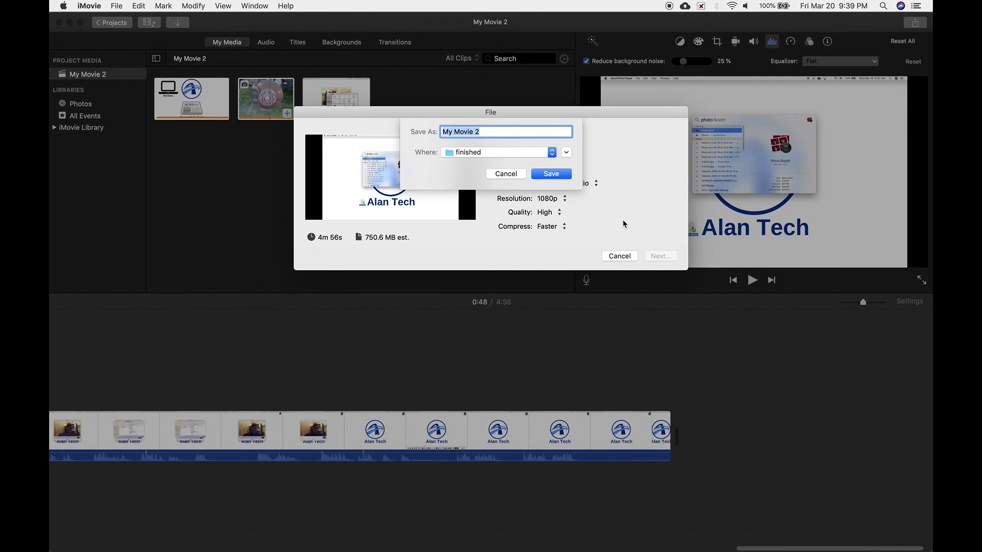
Step: Name the exported file "photobooth" and save it to the Desktop
{"action": "left_click", "coordinate": [567, 153]}
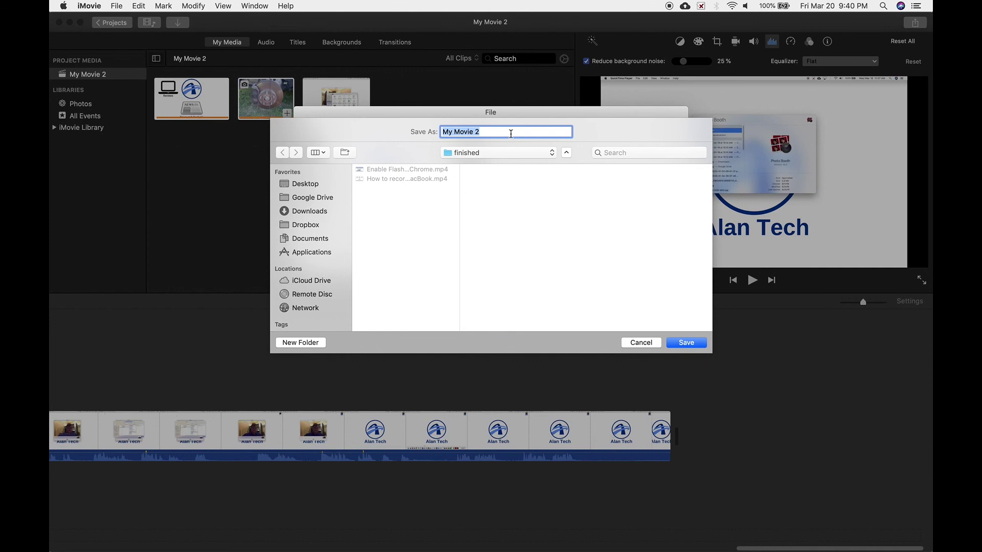
{"action": "type", "text": "phto"}
{"action": "key", "text": "BackSpace"}
{"action": "key", "text": "BackSpace"}
{"action": "type", "text": "otoboot"}
{"action": "left_click", "coordinate": [312, 189]}
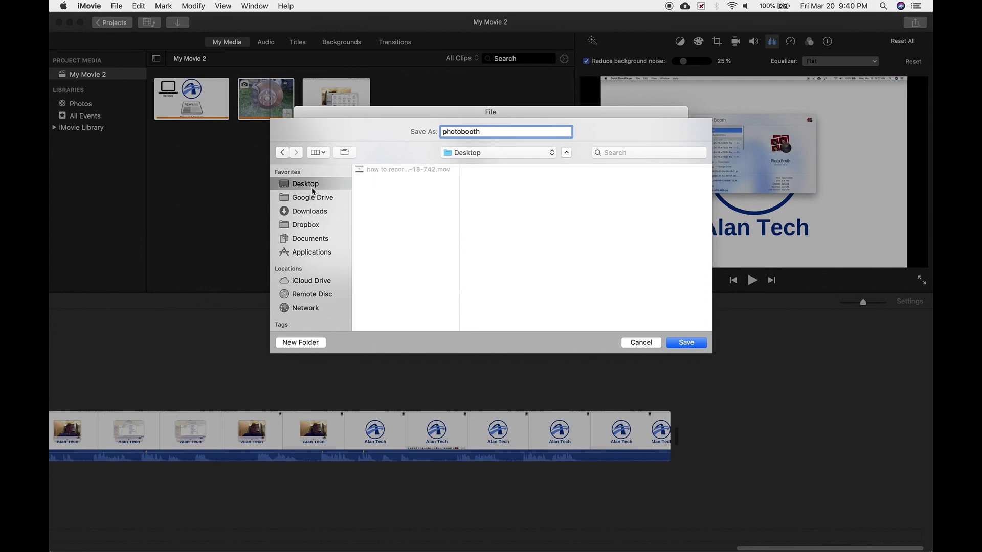
{"action": "left_click", "coordinate": [686, 343]}
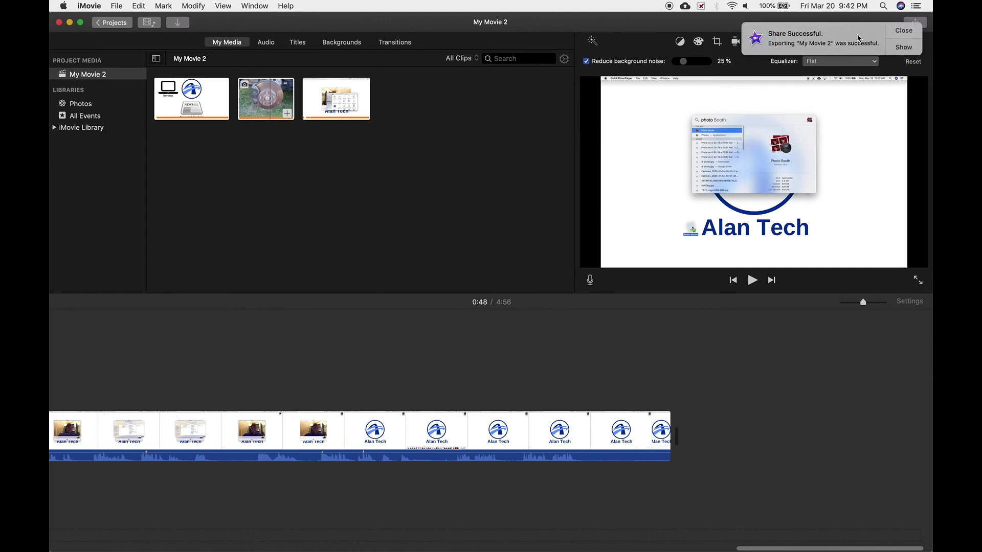
Step: Dismiss the export notification, and minimize the editor to select the exported photobooth.mp4 on the desktop
{"action": "left_click", "coordinate": [914, 31]}
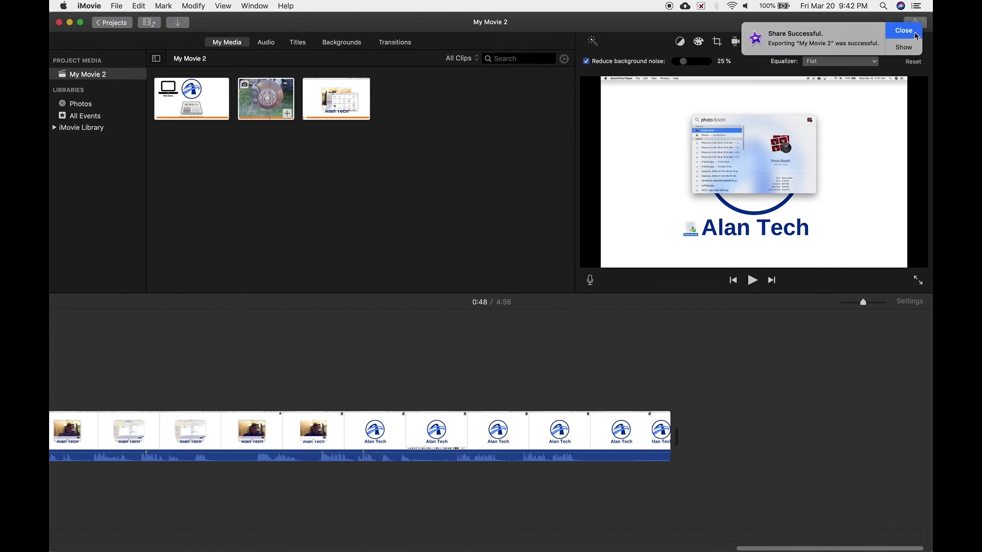
{"action": "left_click", "coordinate": [71, 23]}
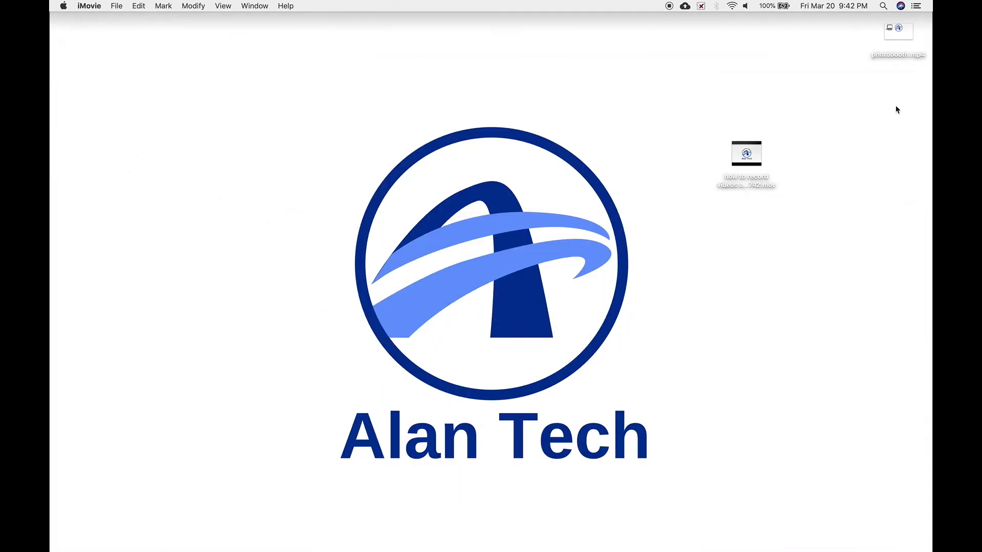
{"action": "left_click", "coordinate": [903, 39]}
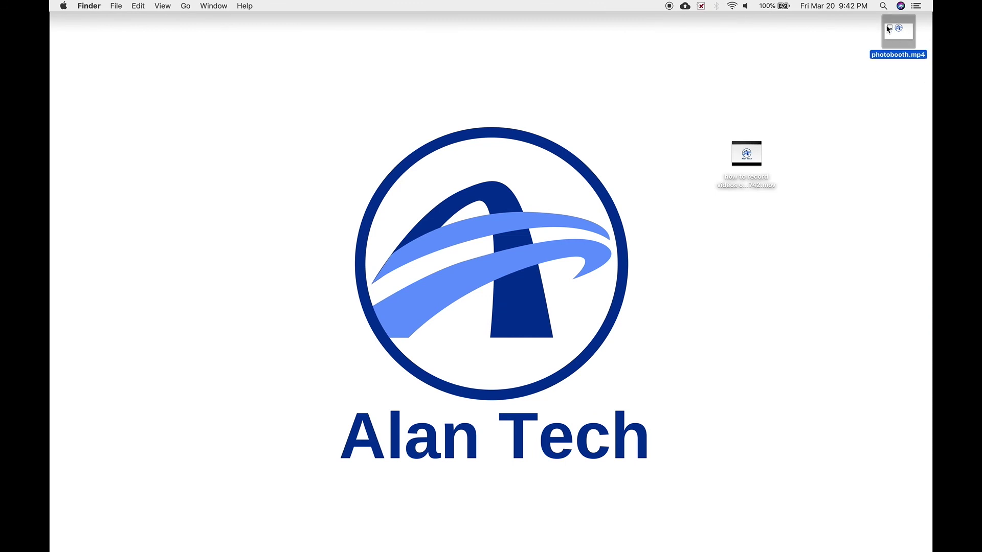